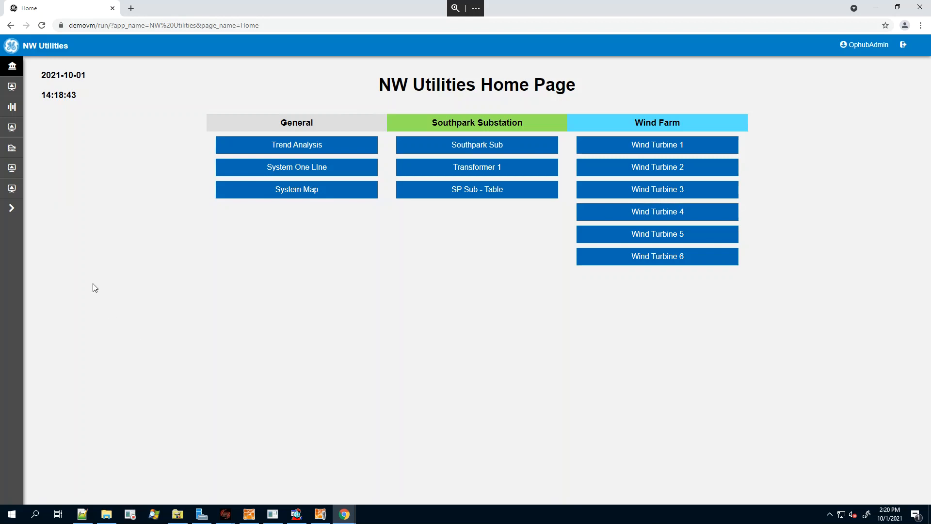
Open the Trend Analysis page and bring up its trend configuration.
left_click(14, 210)
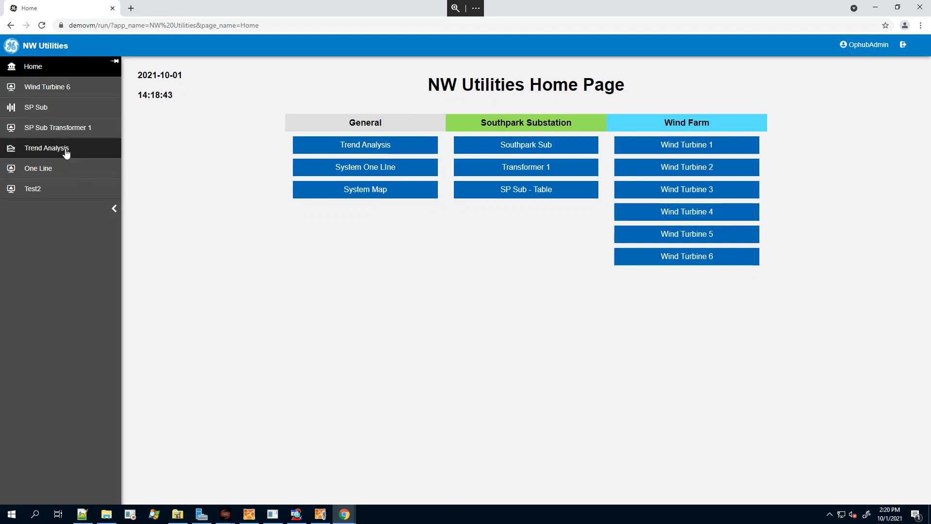
left_click(113, 209)
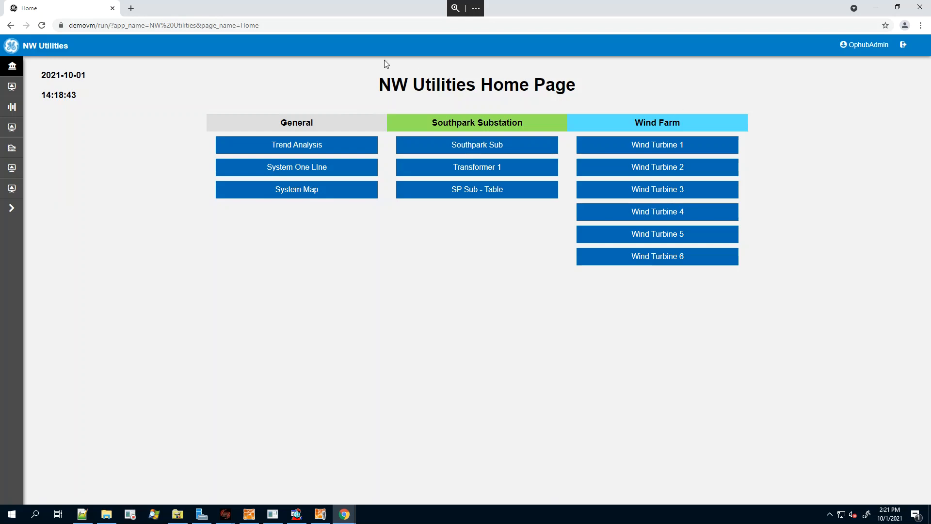
left_click(15, 208)
left_click(54, 148)
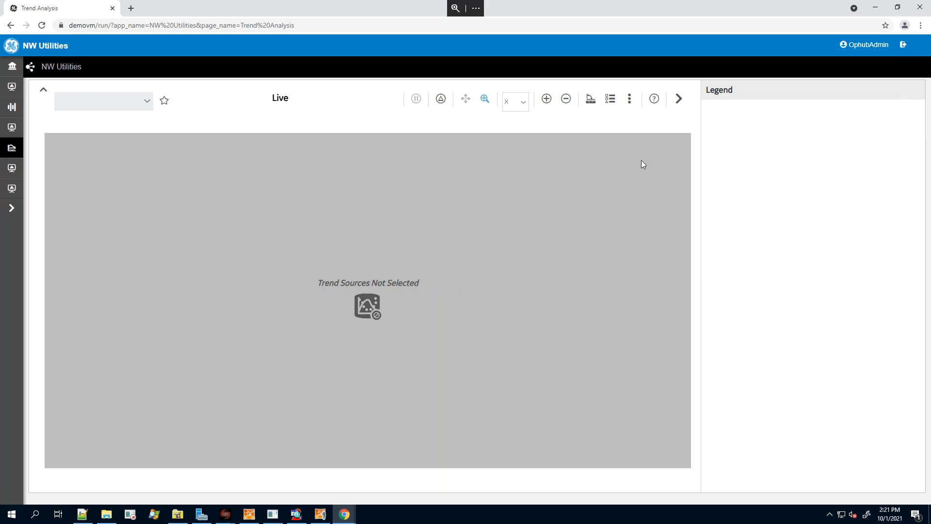
left_click(611, 100)
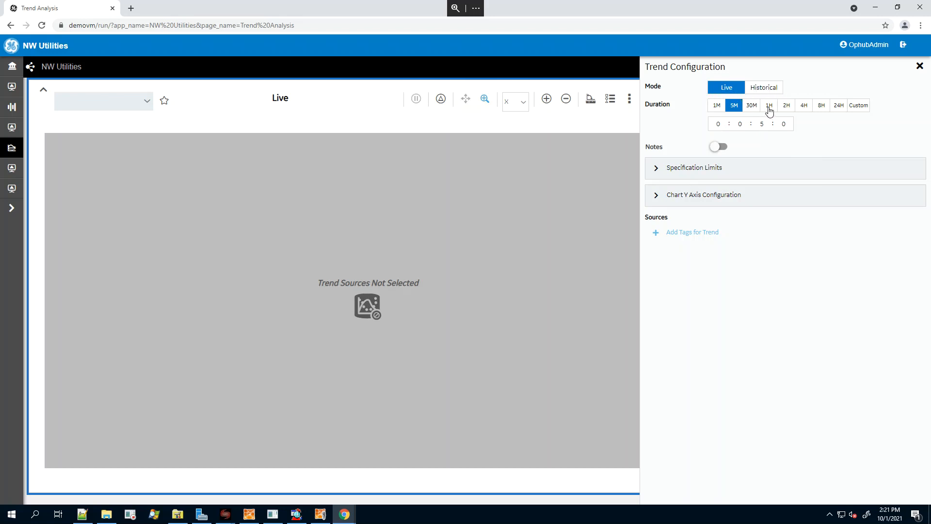
left_click(764, 89)
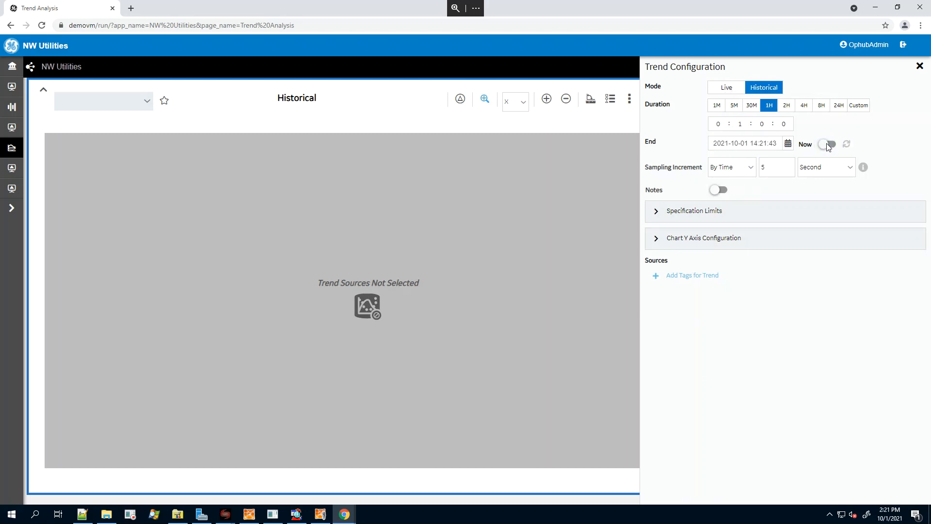
left_click(827, 144)
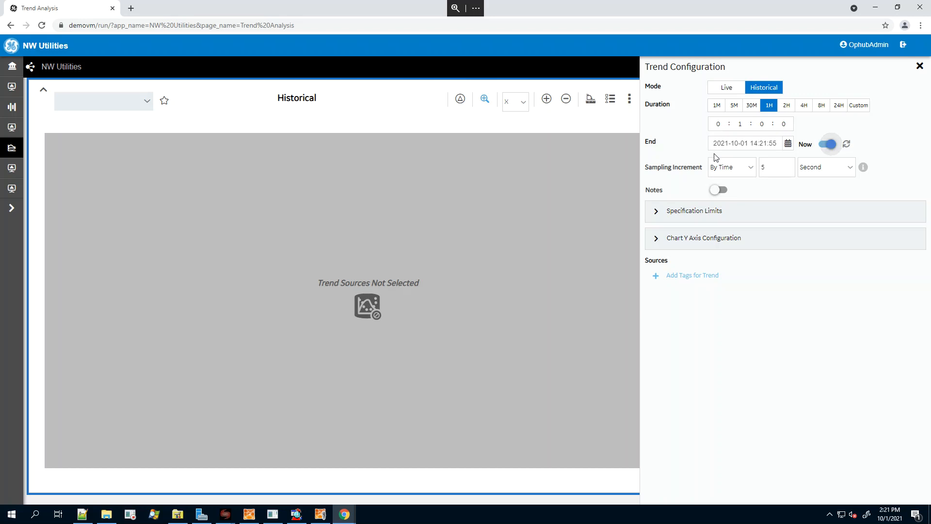
left_click(726, 88)
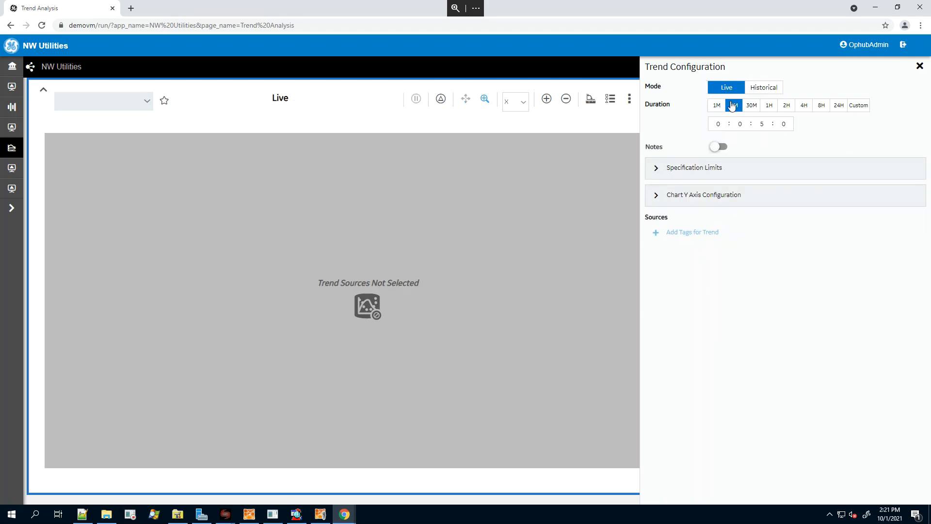
Set the live trend's duration to 2H and enable notes.
left_click(769, 105)
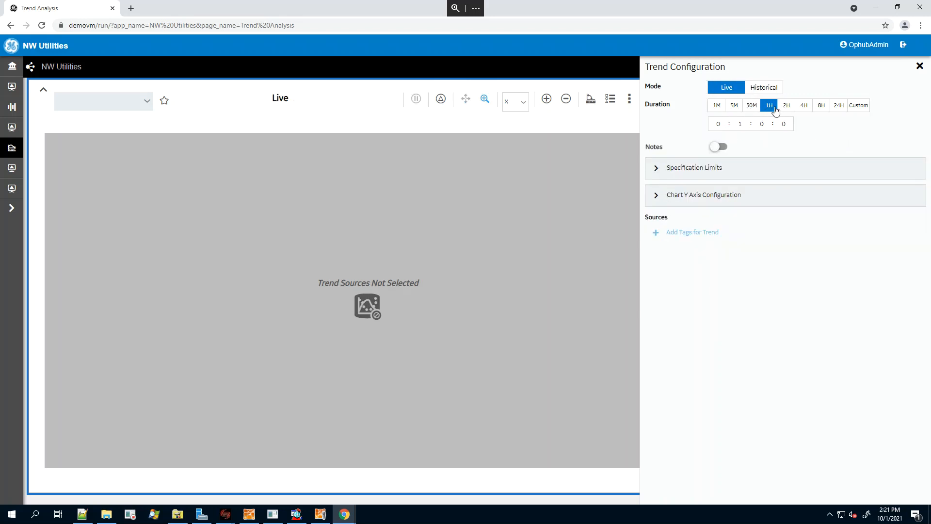
left_click(787, 107)
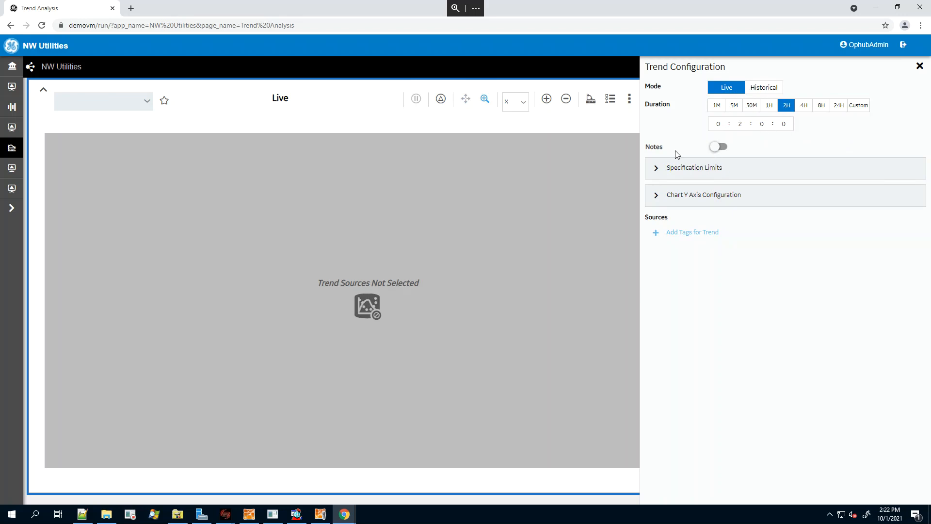
left_click(722, 147)
Review the trend's specification limit settings and the chart Y axis options.
left_click(659, 168)
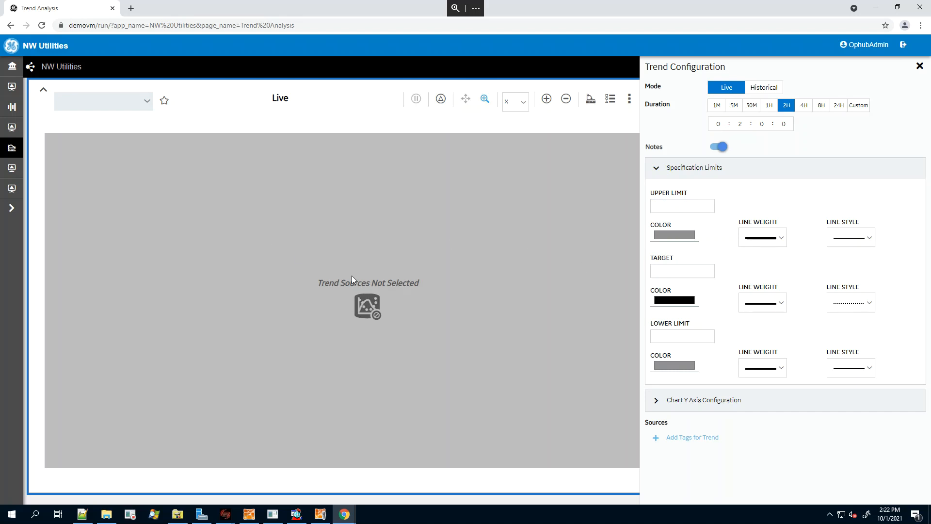
left_click(656, 168)
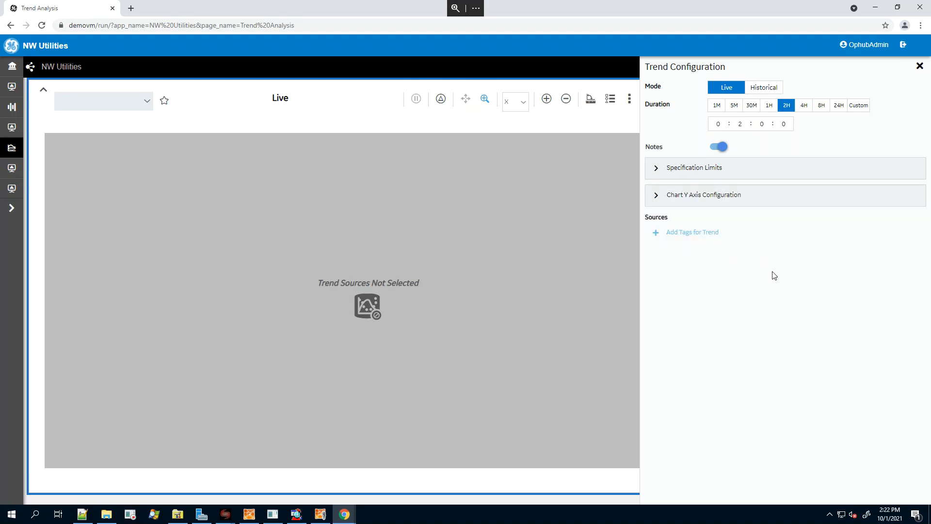
left_click(657, 197)
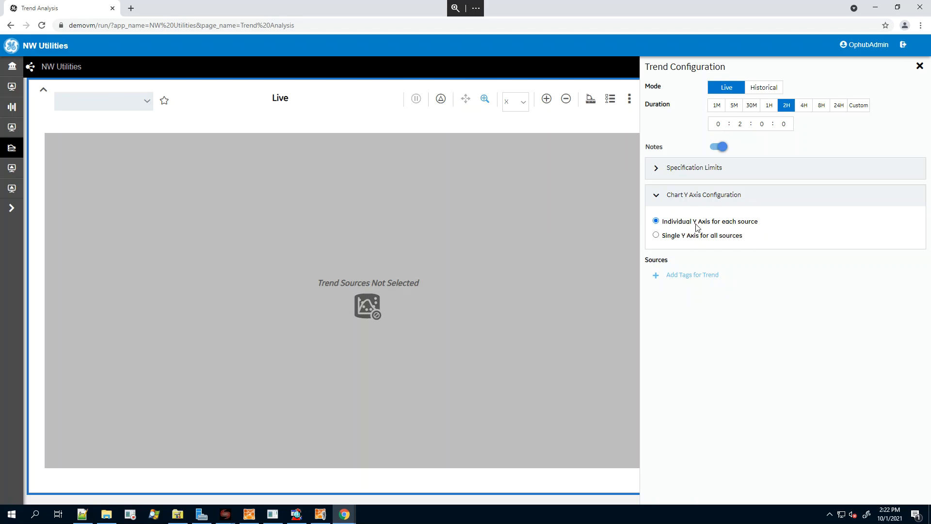
Start adding tags for the trend, look over the Proficy Historian tag list, and return the source type to Asset model.
left_click(687, 276)
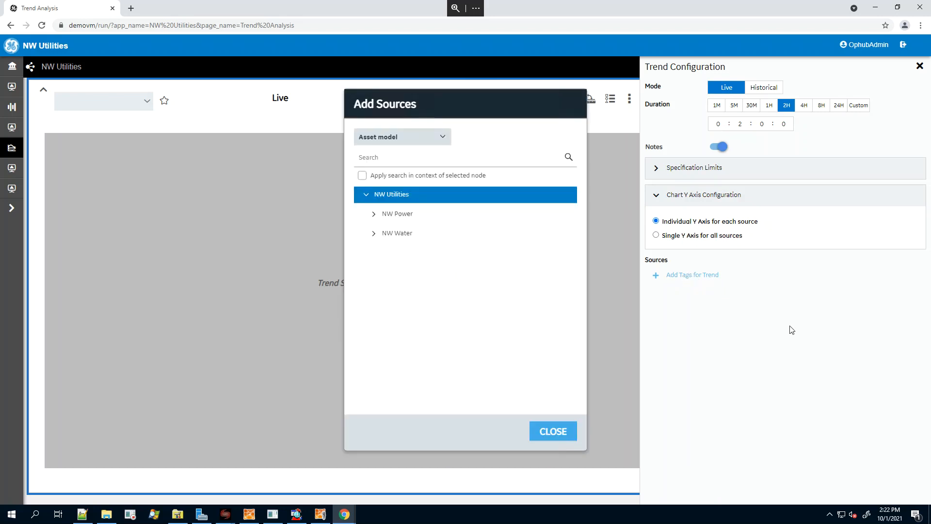
left_click(434, 141)
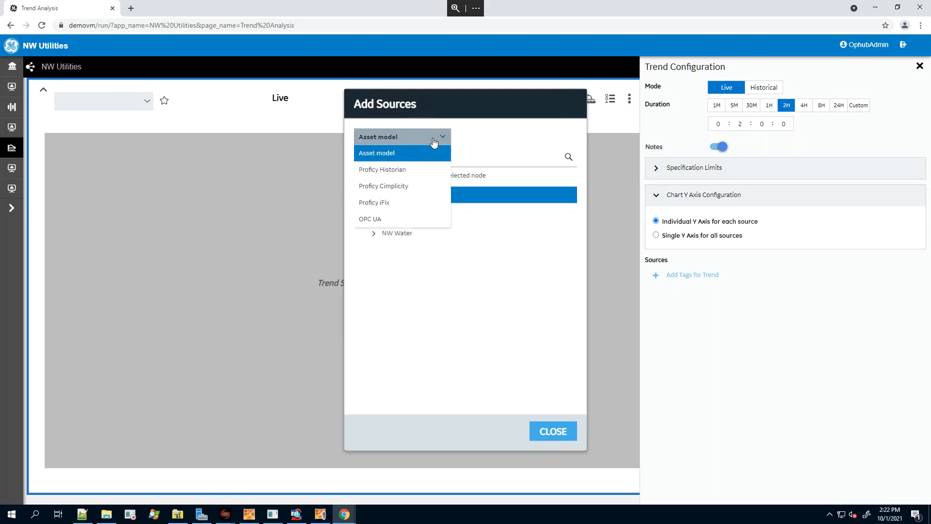
left_click(379, 170)
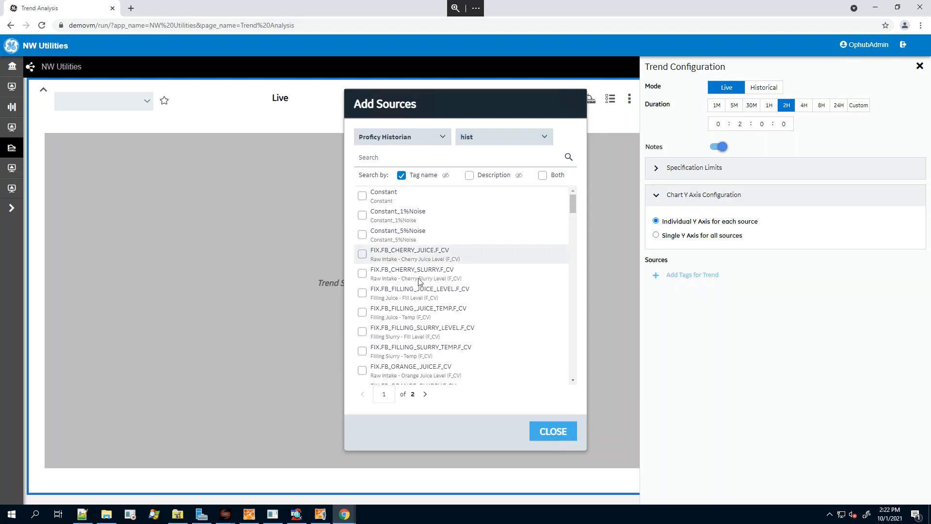
mouse_move(574, 202)
left_mouse_down()
mouse_move(573, 212)
mouse_move(572, 194)
left_mouse_up()
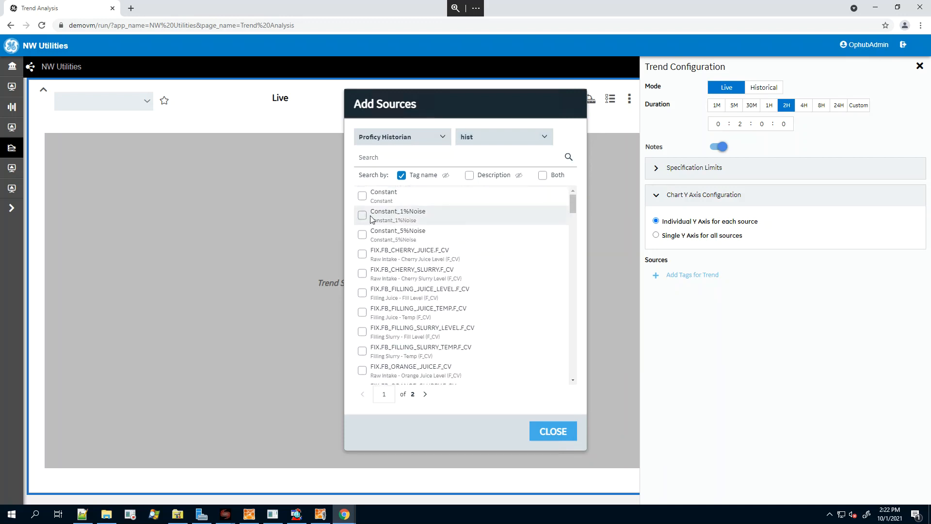
left_click(436, 137)
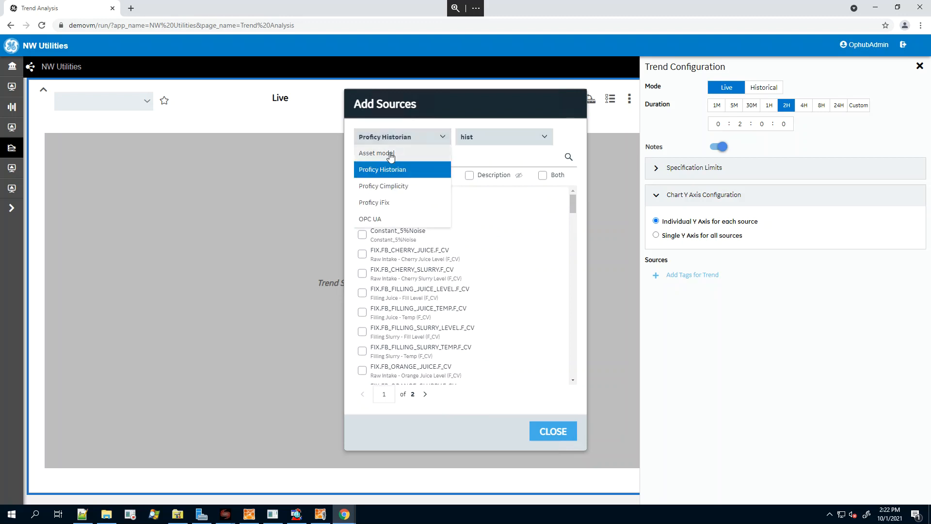
left_click(393, 154)
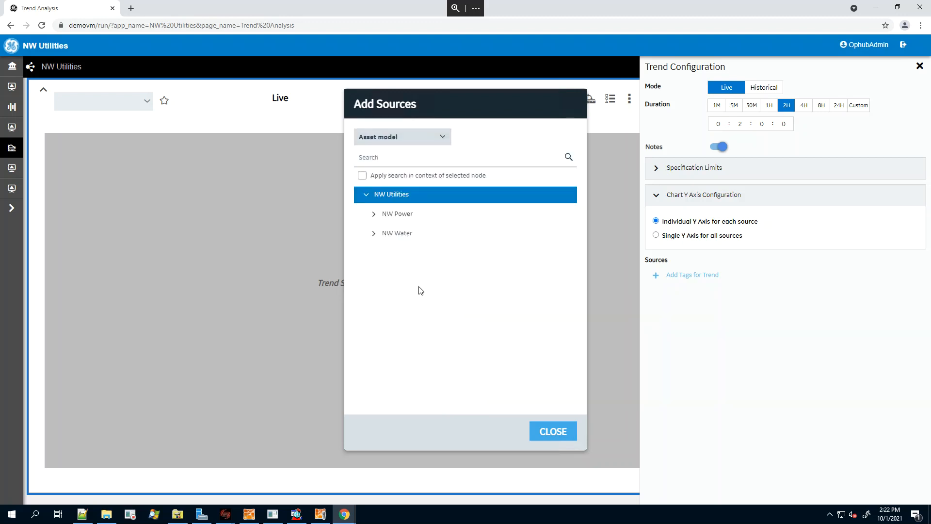
Add GEN_SPEED_1, GENERATOR_WINDING_TEMP_A, HS_GEAR_BRG_TEMP_1 and HYDRAULIC_PRESS of T6 in NW Power's Springfield Wind Farm as trend sources.
left_click(374, 215)
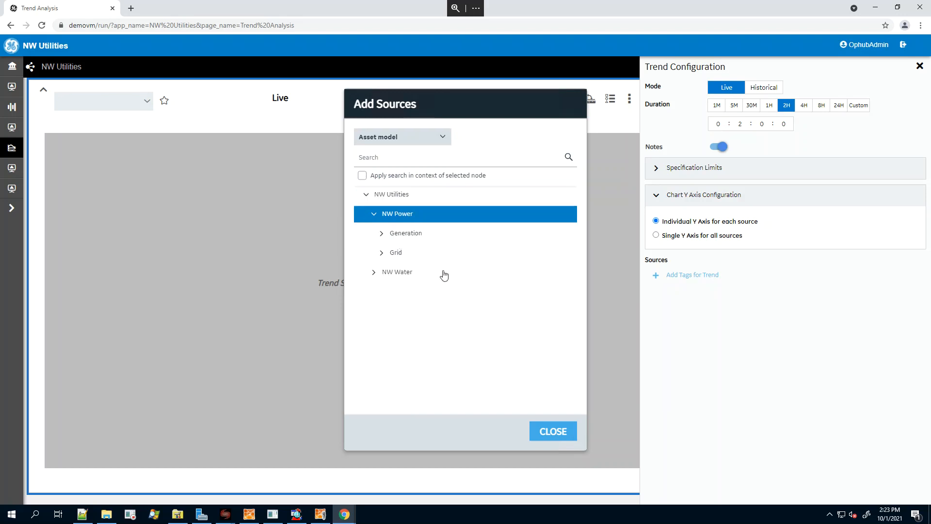
left_click(381, 234)
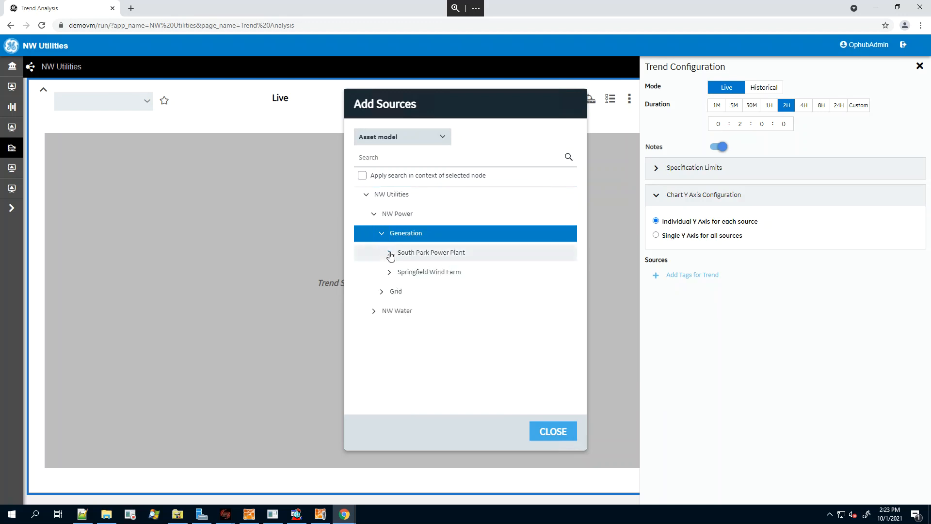
left_click(391, 254)
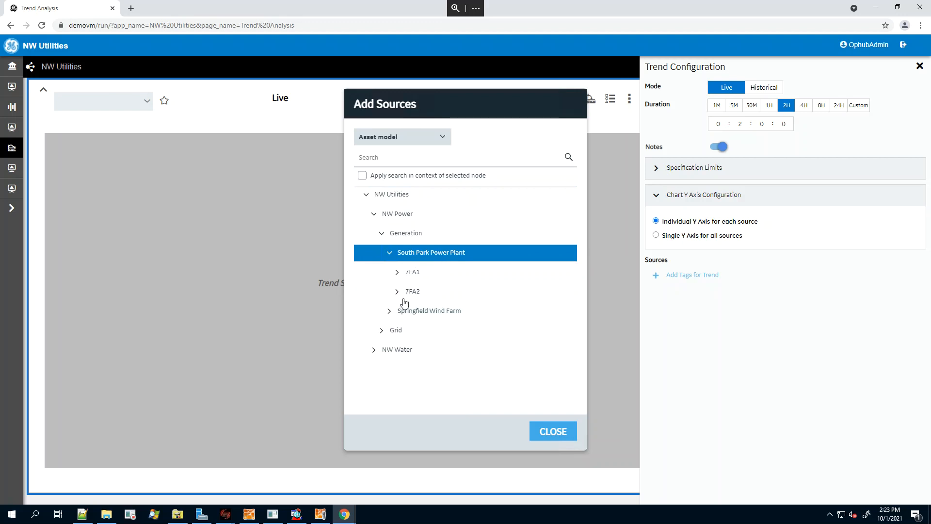
left_click(389, 311)
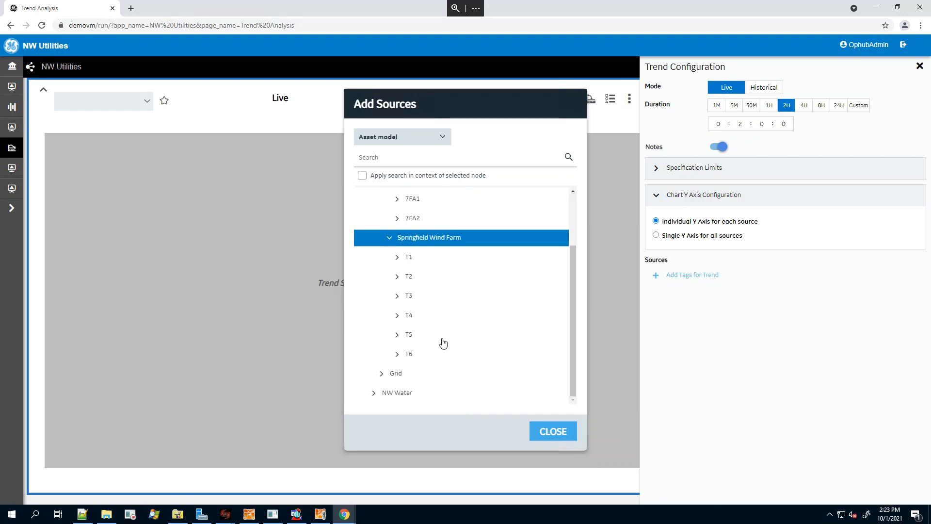
left_click(397, 354)
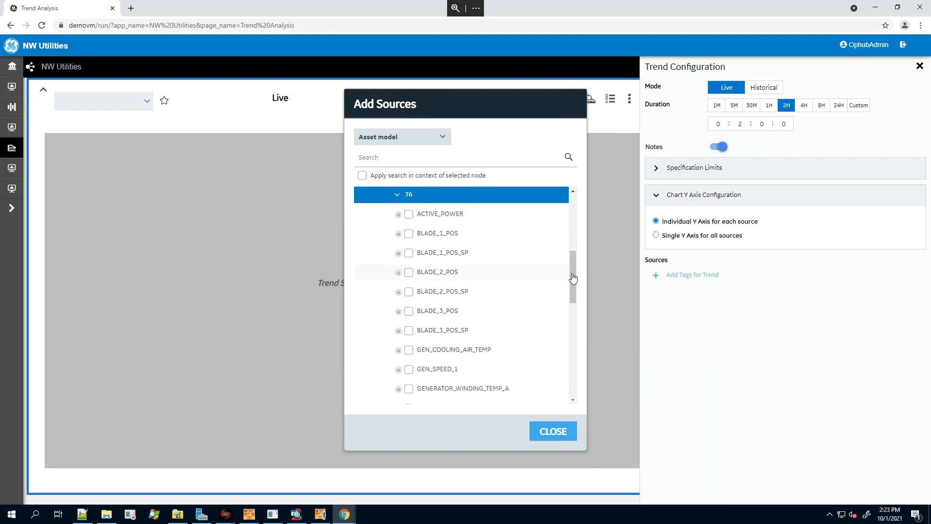
left_click_drag(573, 272, 578, 303)
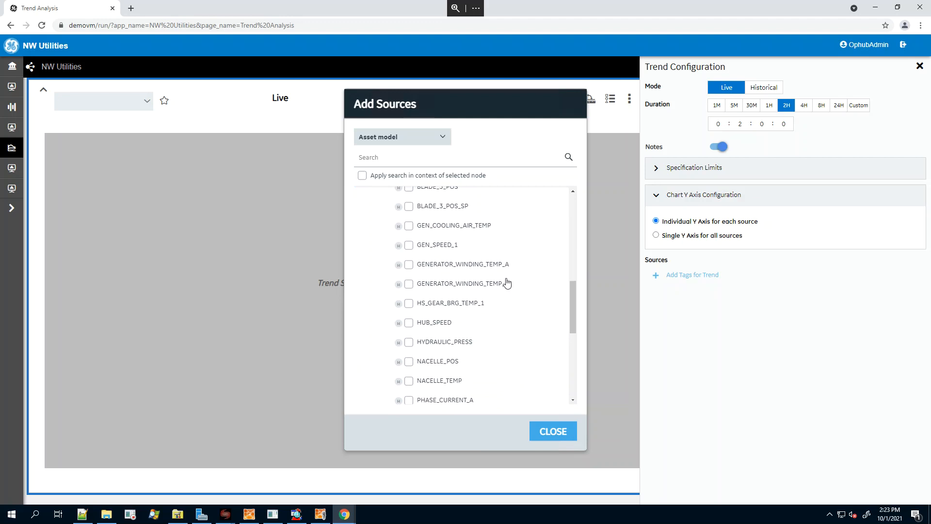
left_click(410, 246)
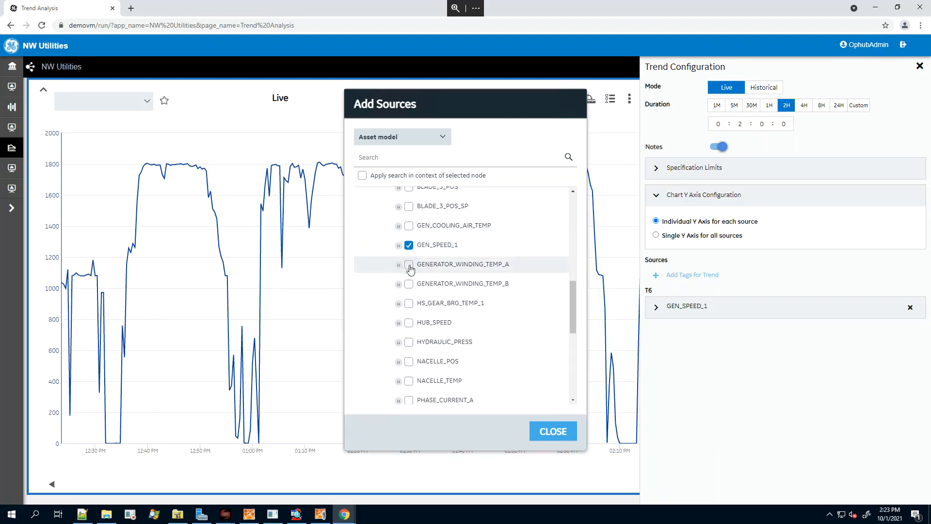
left_click(410, 266)
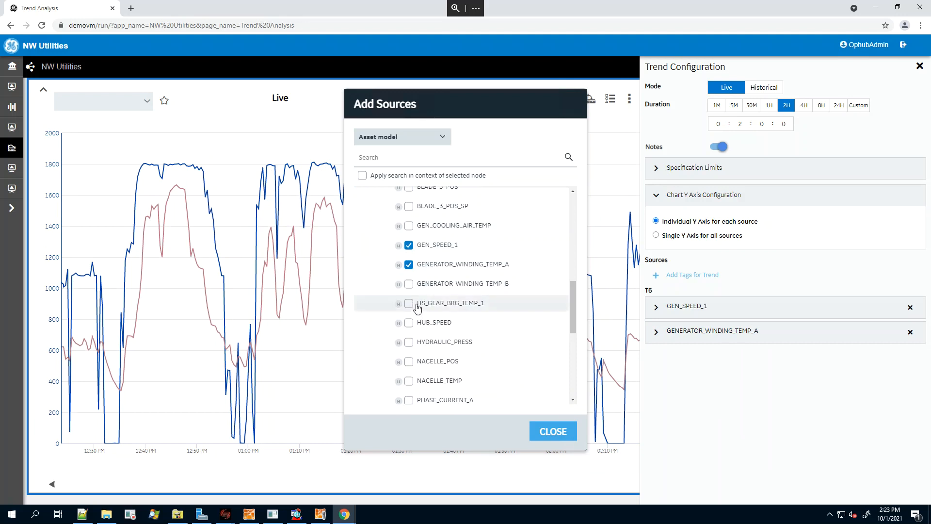
left_click(410, 305)
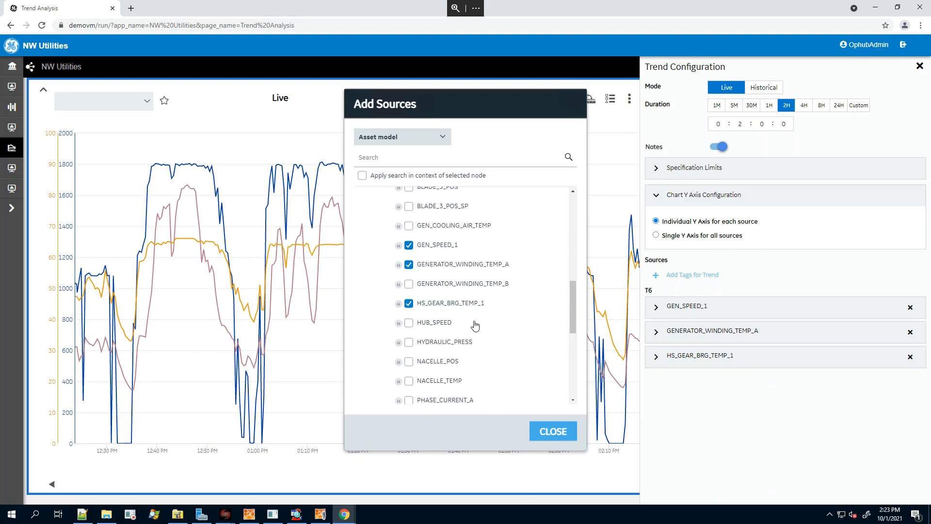
left_click(409, 342)
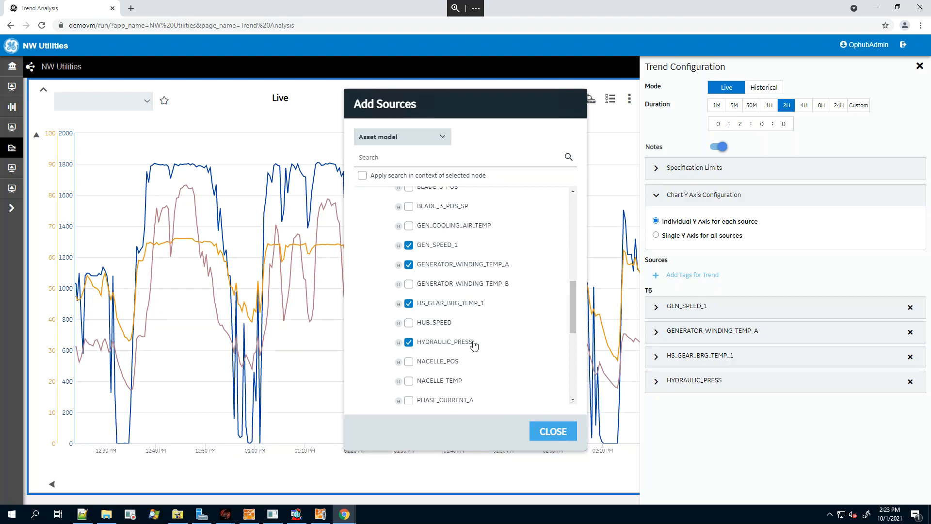
left_click(552, 431)
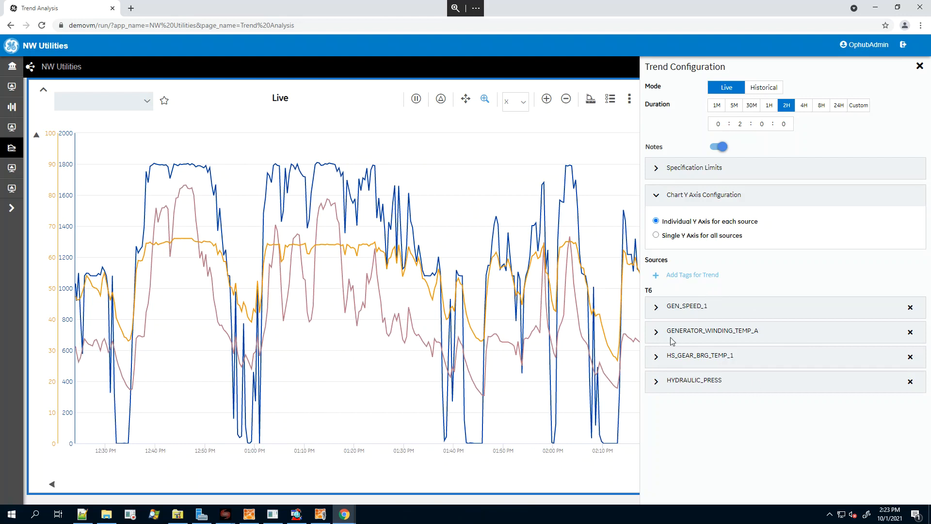
Review the line weight and line style options of the GEN_SPEED_1 source and close the trend configuration.
left_click(658, 310)
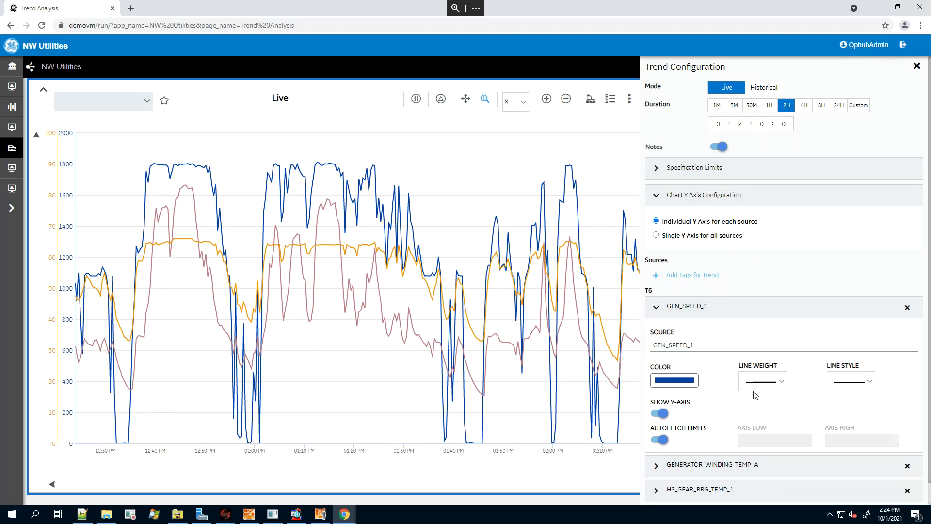
left_click(780, 384)
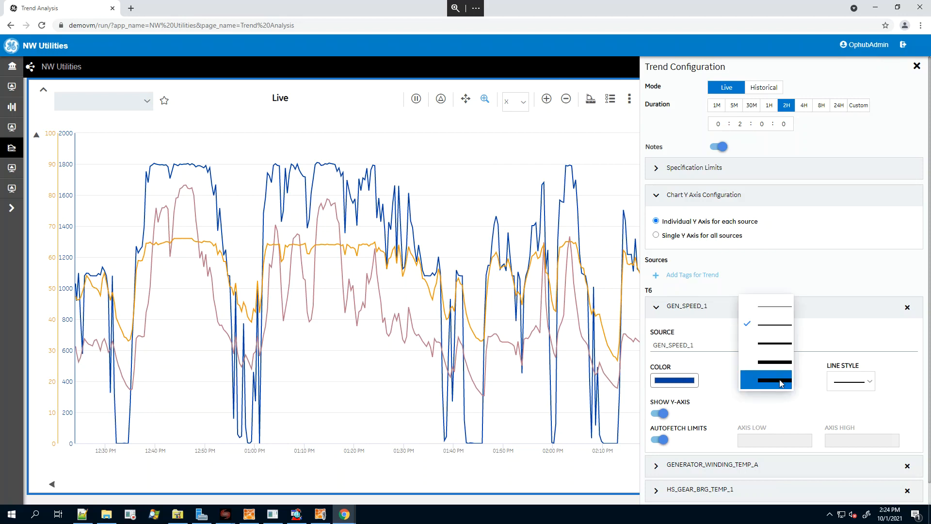
left_click(811, 379)
left_click(870, 383)
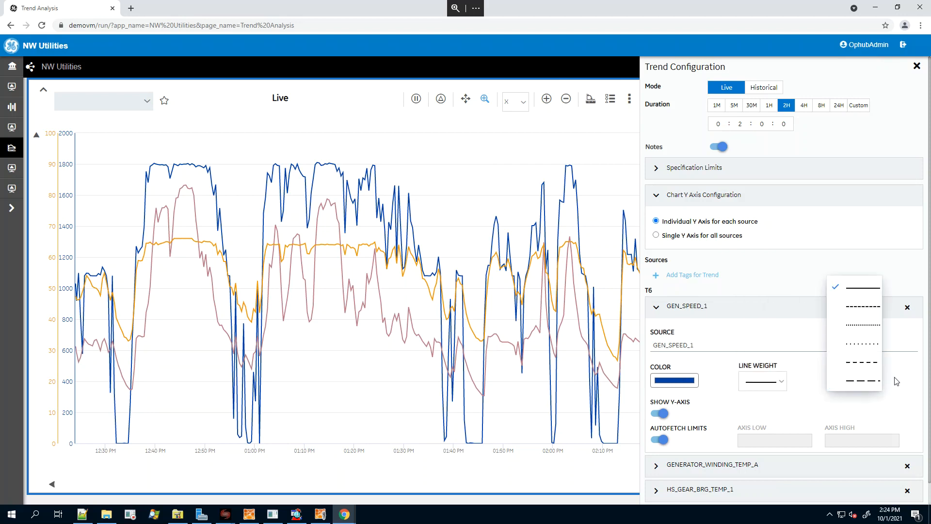
left_click(896, 382)
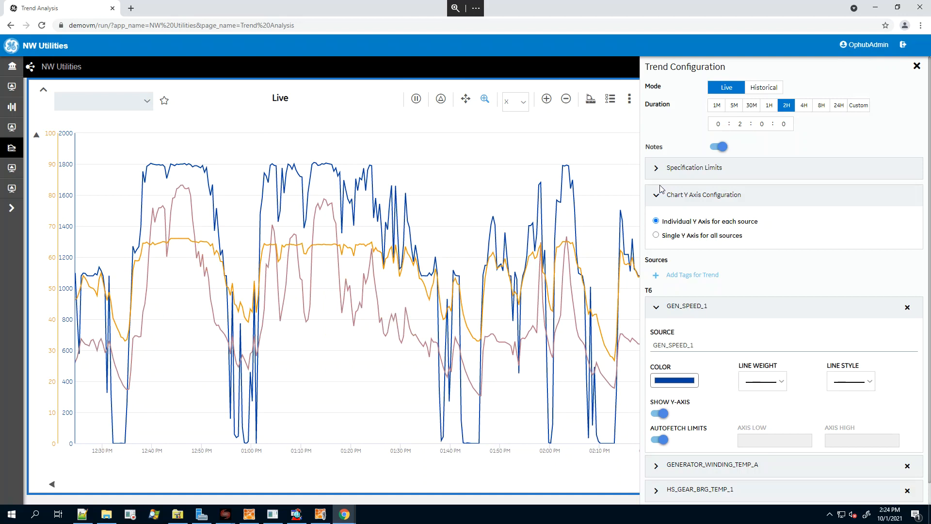
left_click(917, 67)
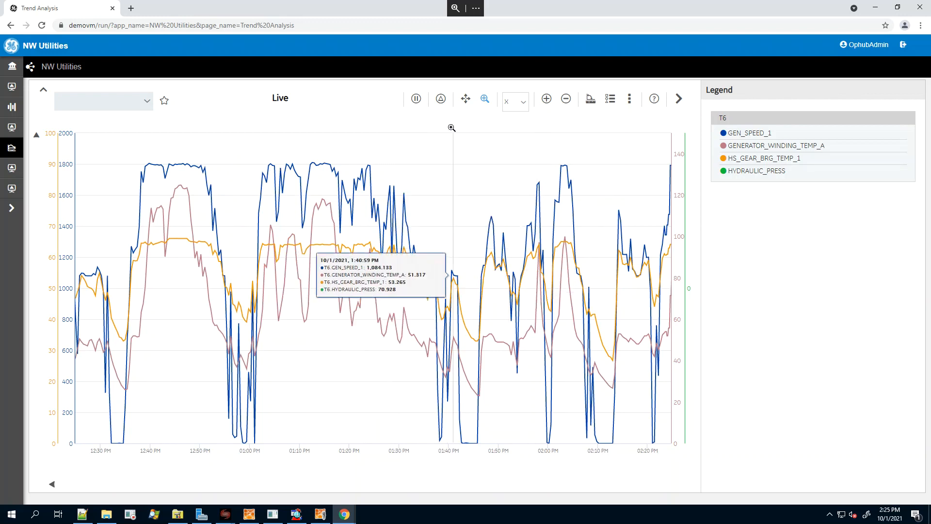
Pause the live trend and resume it.
left_click(416, 99)
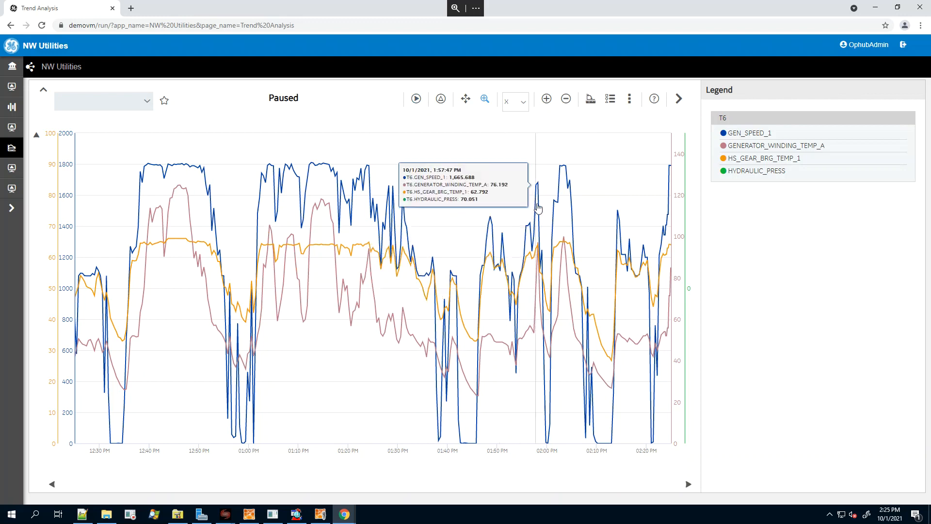
left_click(417, 100)
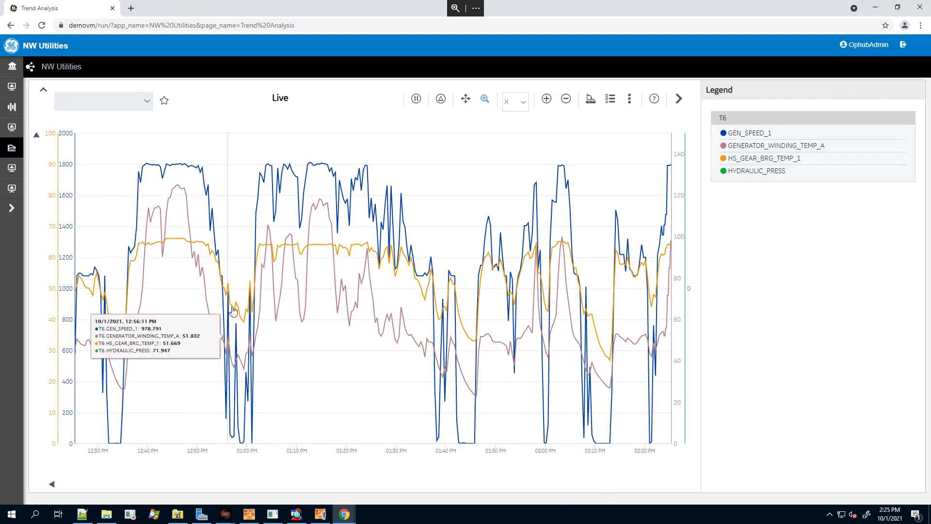
Compare the tag values at about 12:50 PM and 12:59 PM in delta mode, and resume the live trend.
left_click(441, 100)
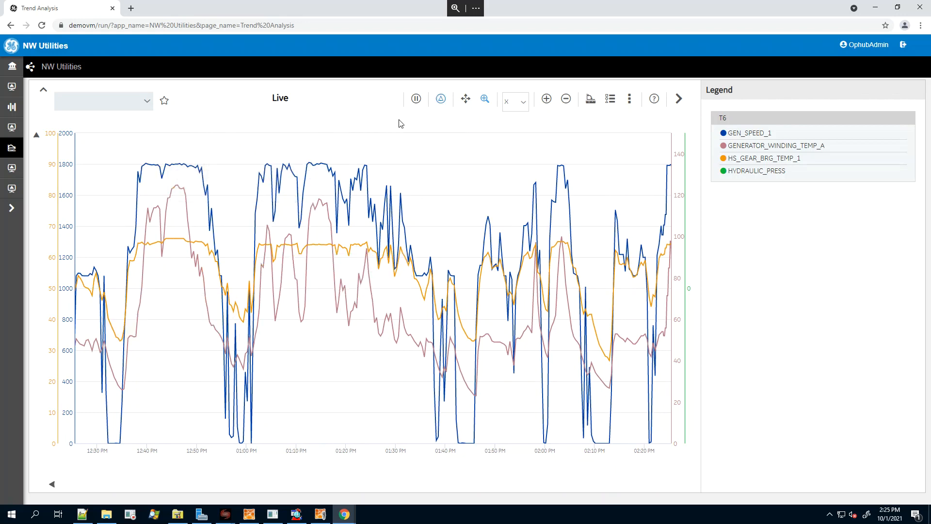
left_click(200, 168)
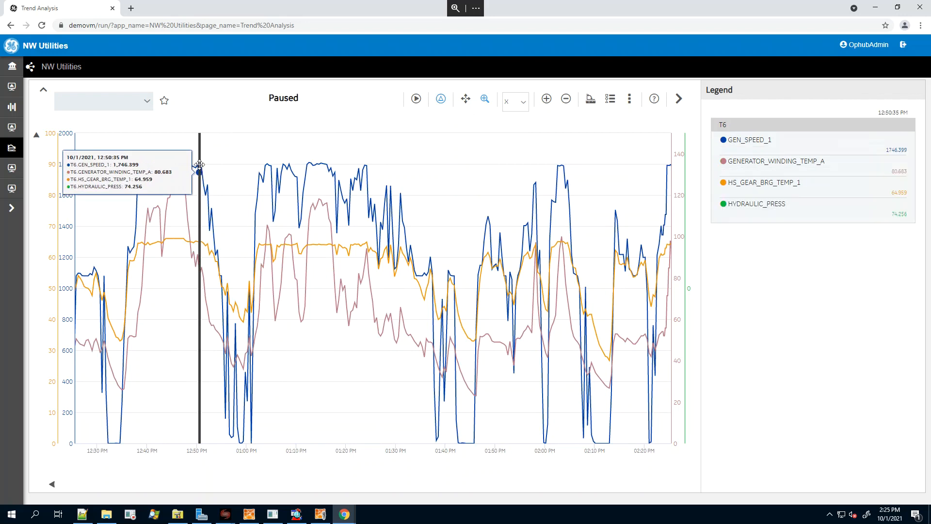
left_click(246, 234)
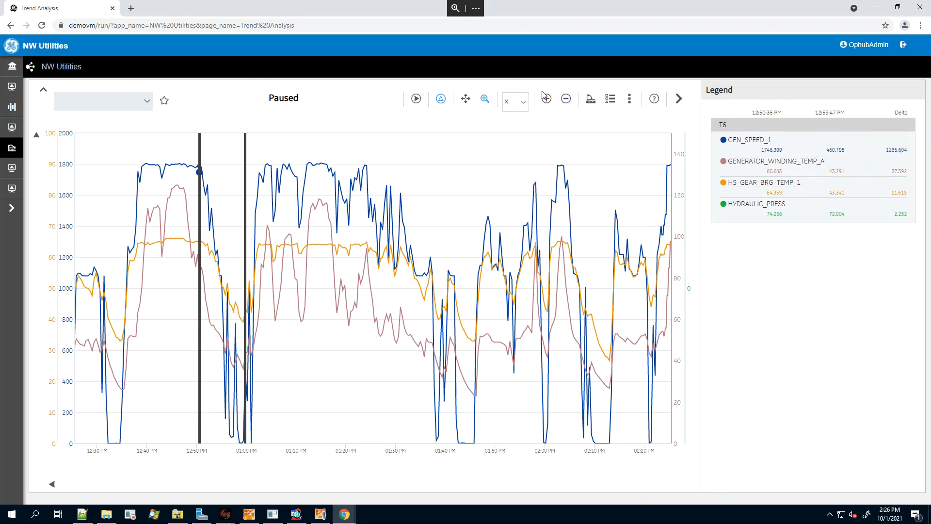
left_click(441, 100)
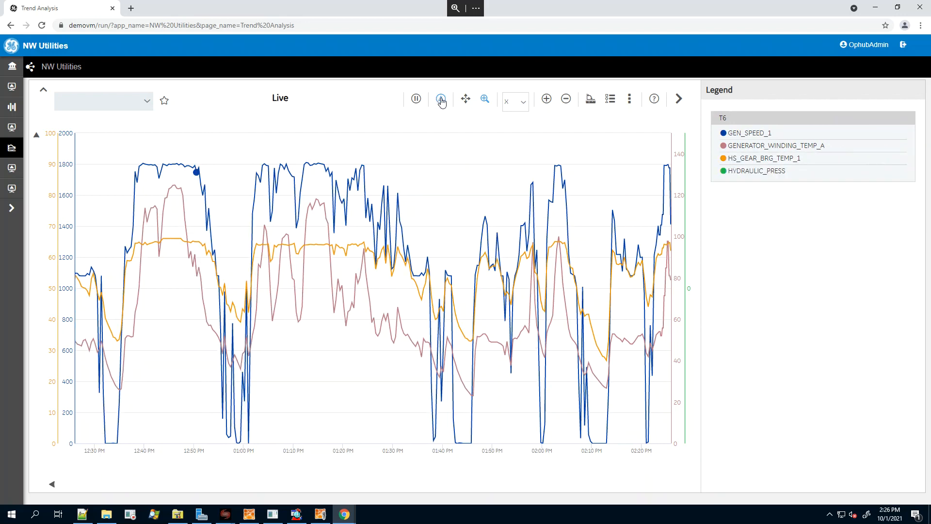
Set the zoom direction to XY, zoom in on the chart's middle from about 1:25 PM to 2:08 PM, and reset the zoom.
left_click(484, 99)
left_click(521, 105)
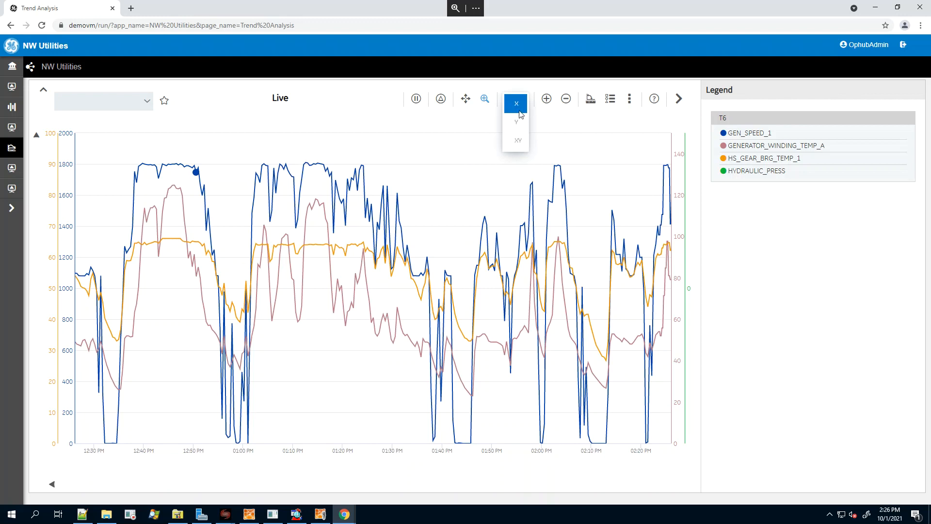
left_click(517, 141)
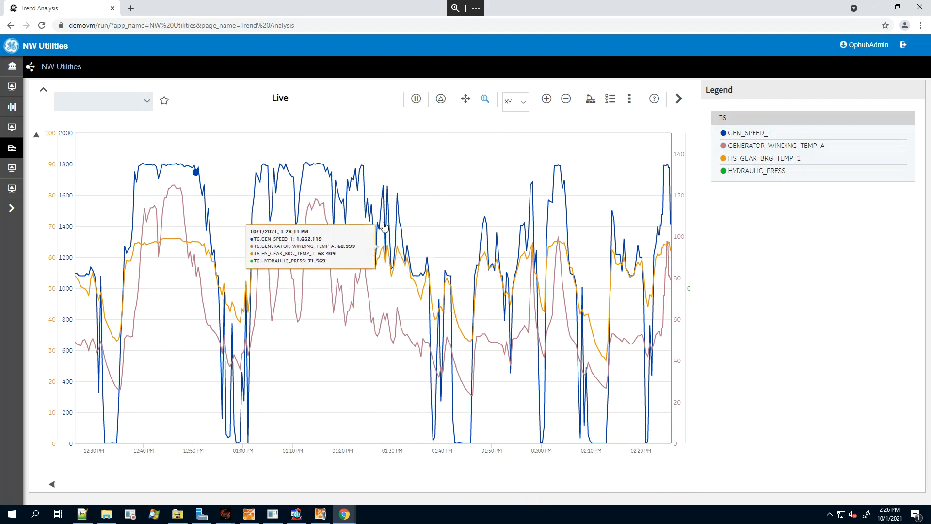
left_click_drag(369, 228, 582, 354)
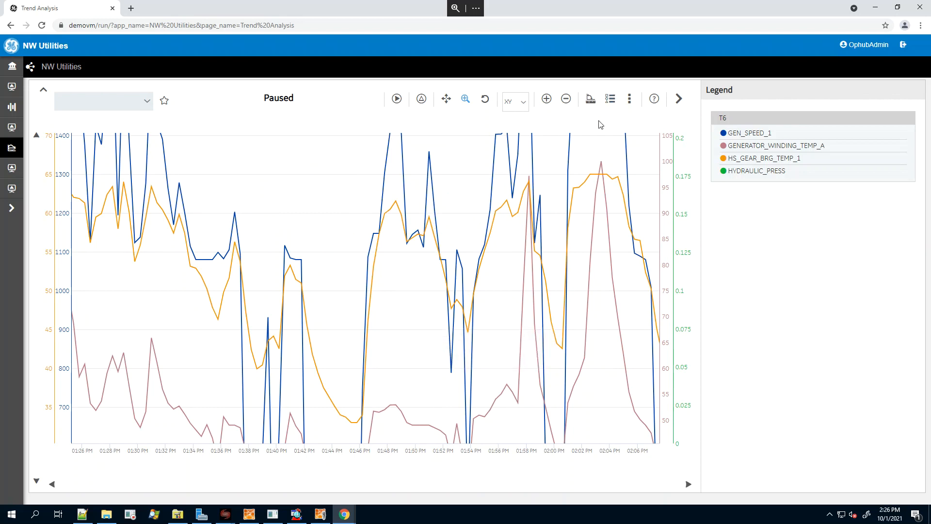
left_click(486, 101)
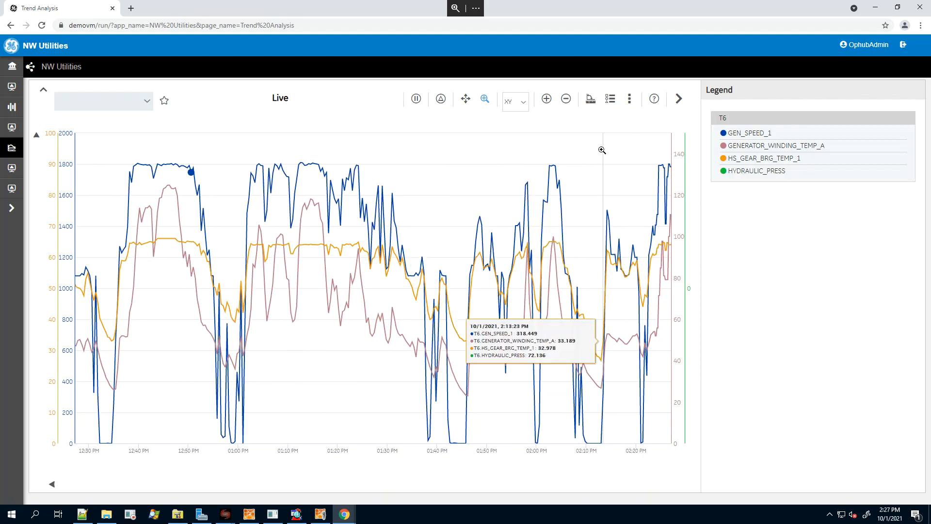
Review the tag statistics table below the trend with the legend collapsed, and hide the table.
left_click(591, 99)
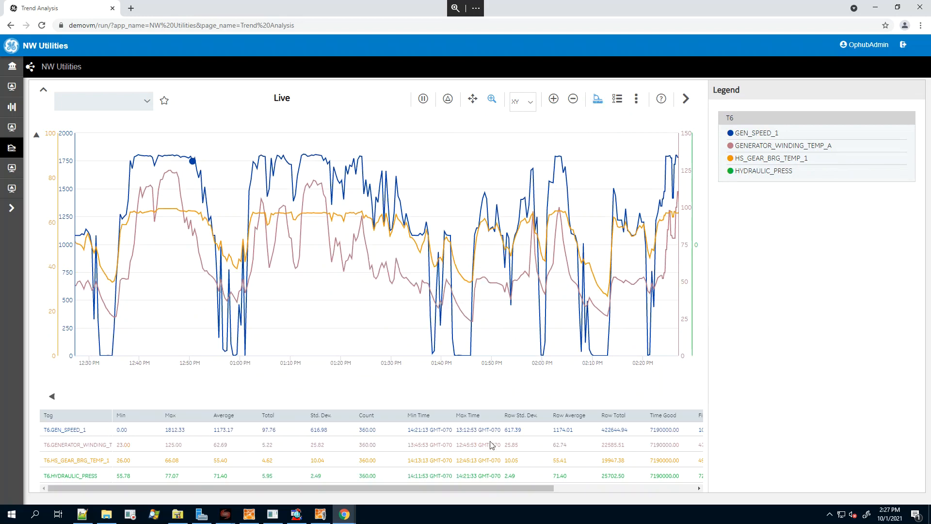
left_click(687, 100)
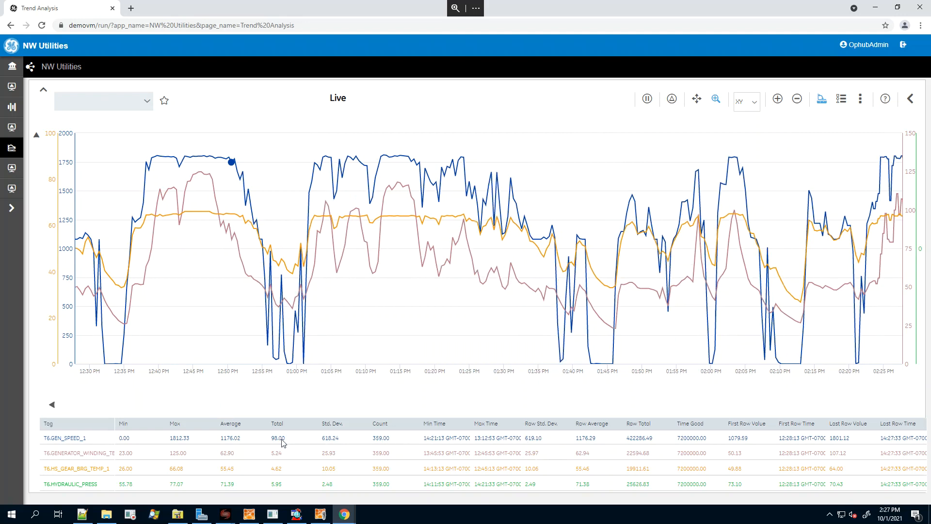
left_click(820, 101)
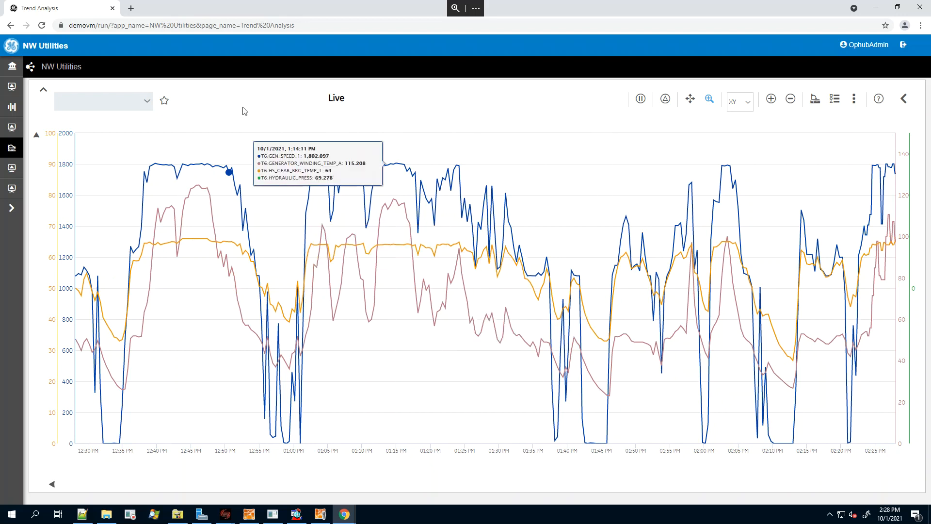
Save the current trend as a favorite named "Wind Turbine 6 Data".
left_click(164, 102)
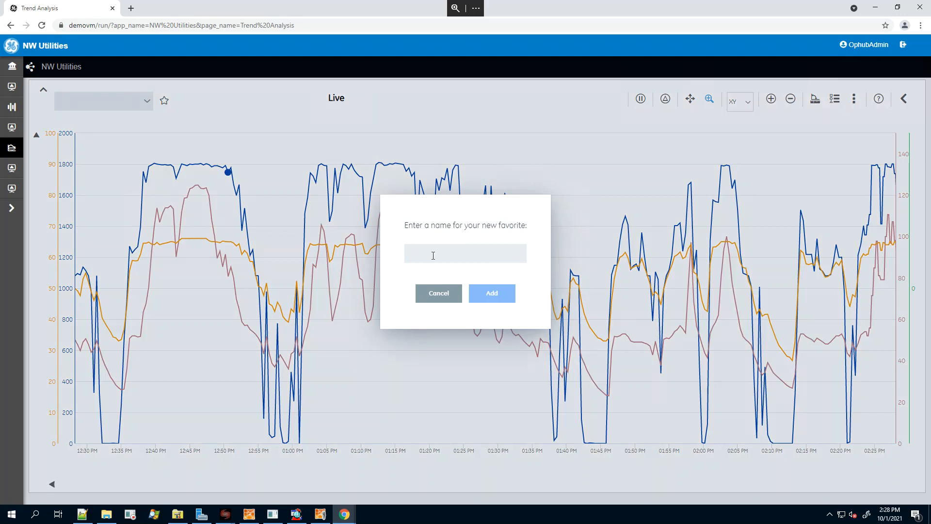
type("Wind Turbine 6 Data")
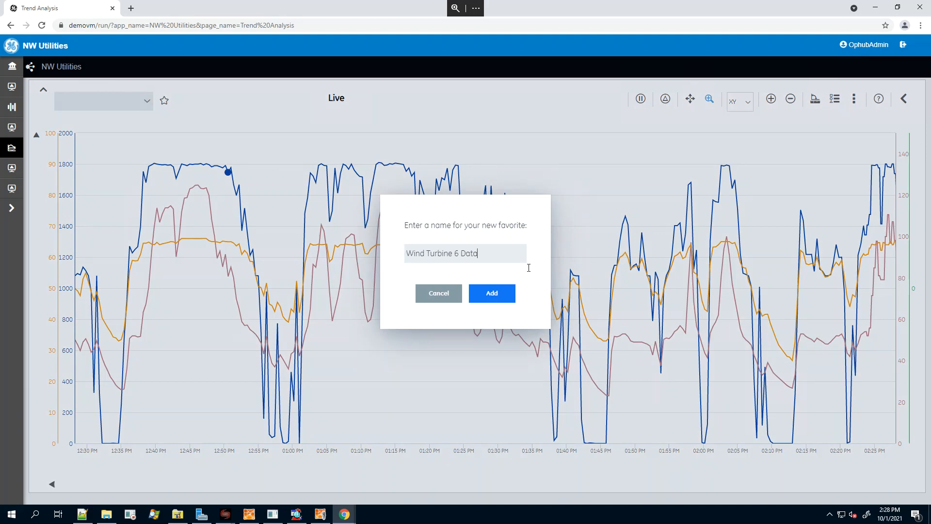
left_click(491, 294)
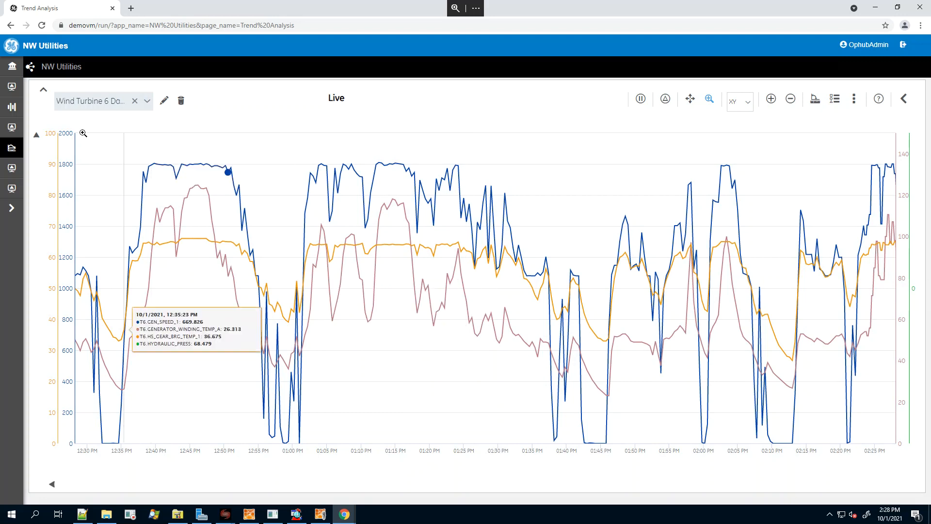
Load the favorite GT Inlet Temp & PSI to view its trend and switch back to Wind Turbine 6 Data.
left_click(147, 102)
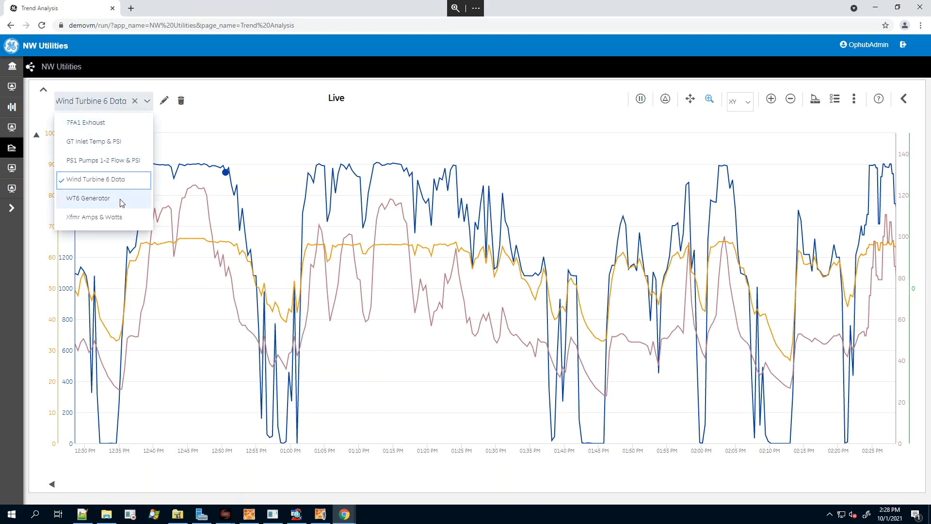
left_click(106, 143)
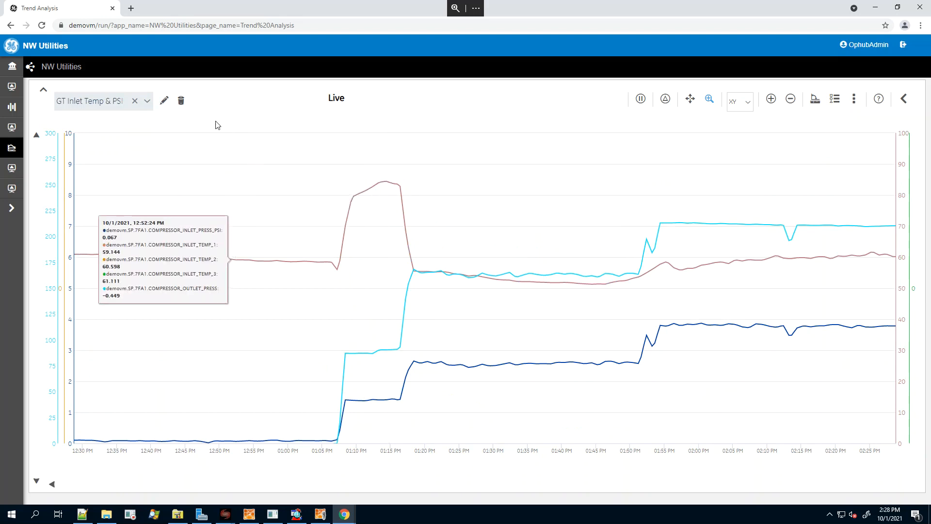
left_click(147, 102)
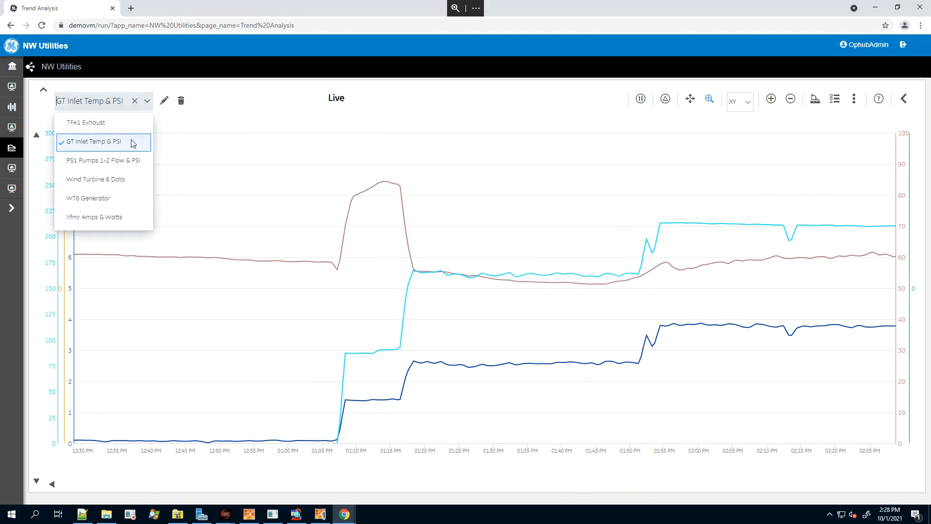
left_click(107, 181)
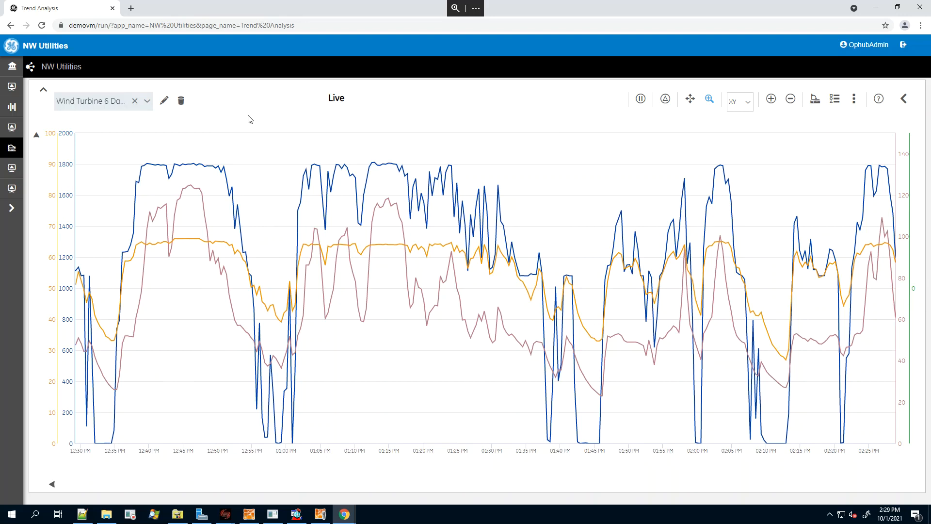
View the Southpark Sub dashboard and its Transformer 1 page from the home page, and return home.
left_click(9, 210)
left_click(41, 69)
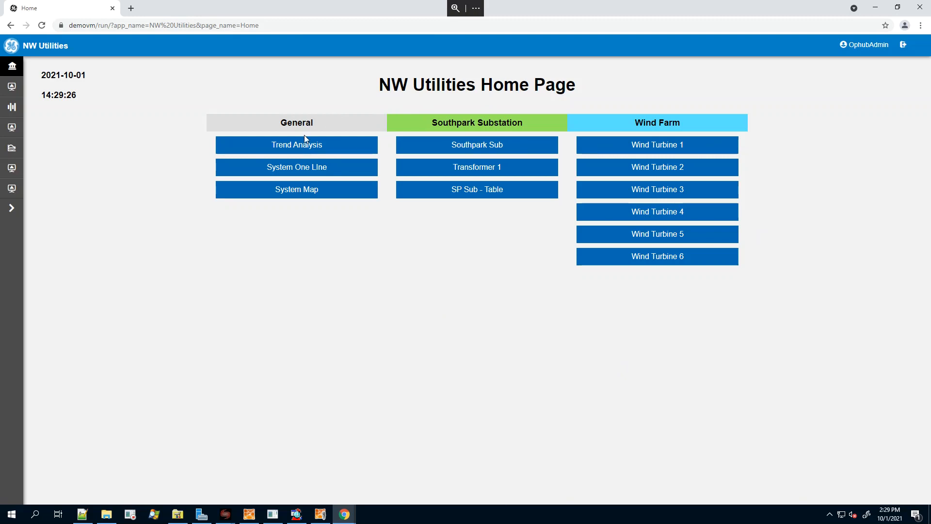
left_click(478, 148)
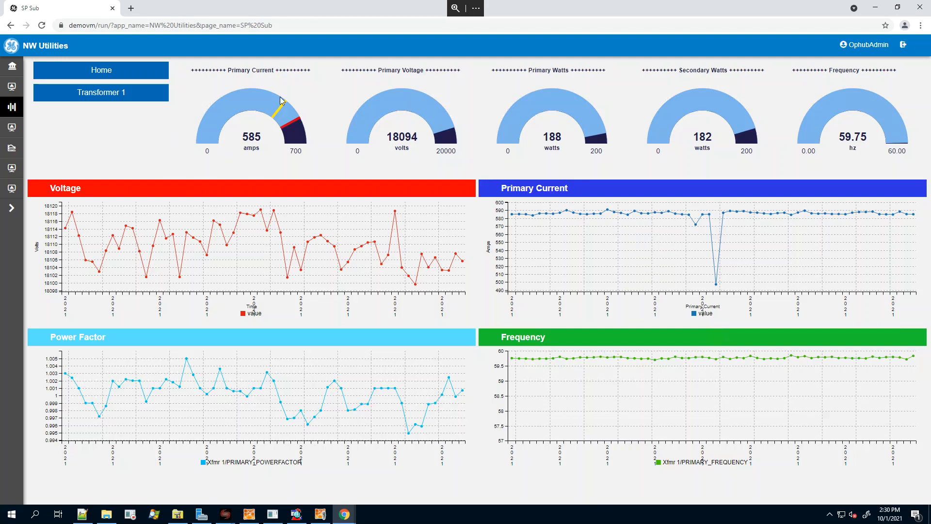
left_click(100, 94)
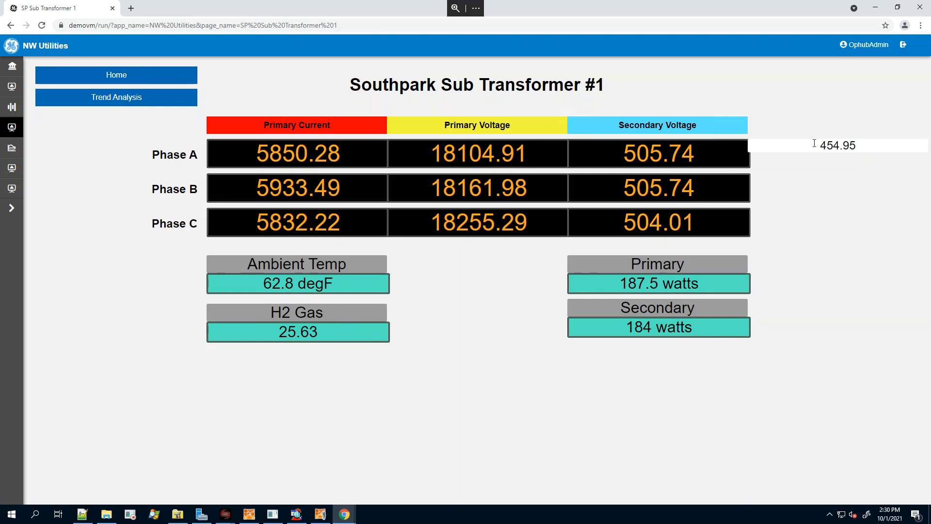
left_click(117, 76)
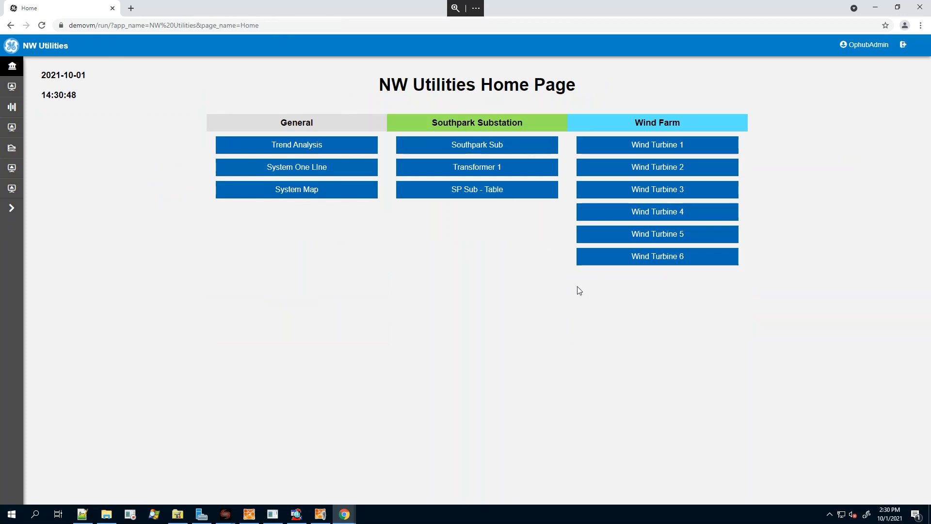
left_click(663, 261)
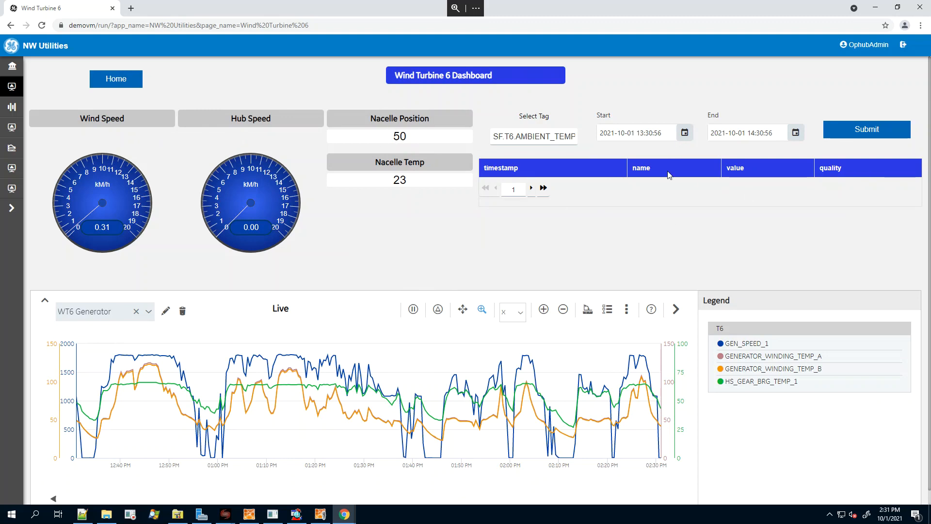
left_click(569, 139)
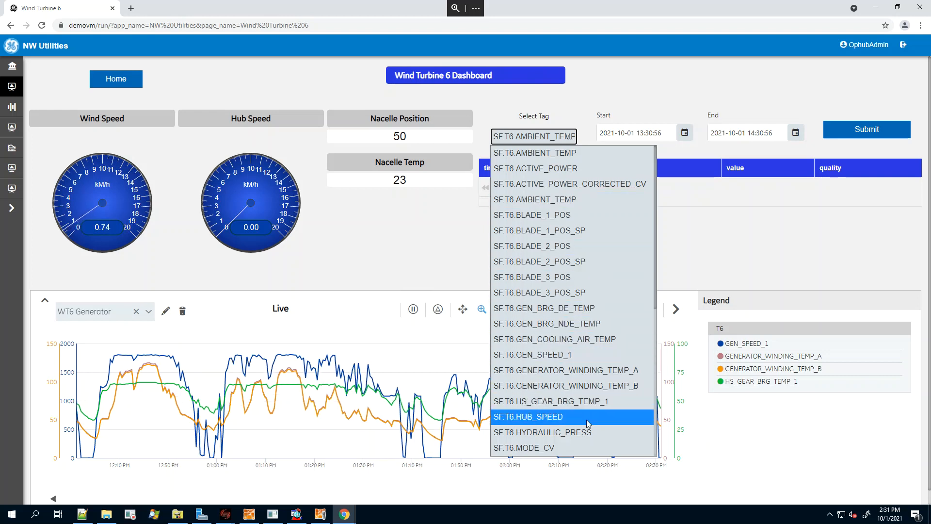
left_click(596, 402)
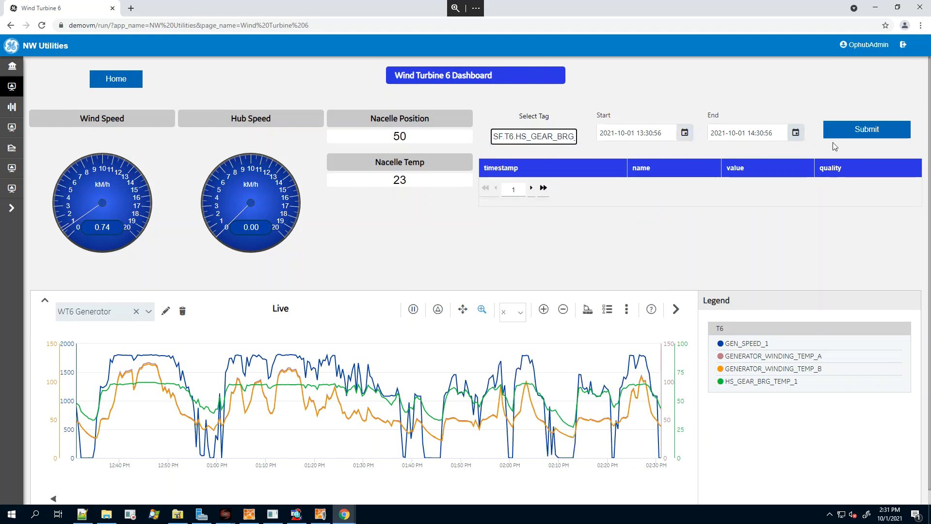
left_click(865, 130)
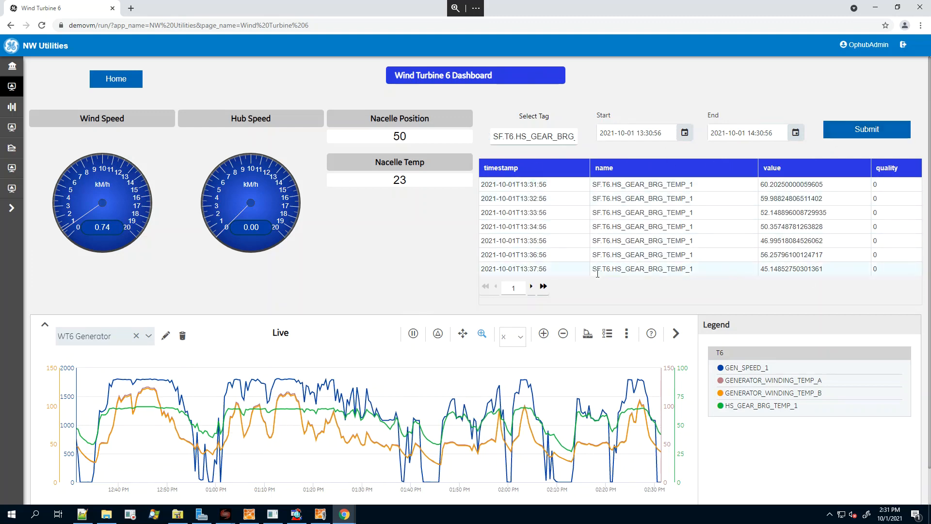
left_click(533, 287)
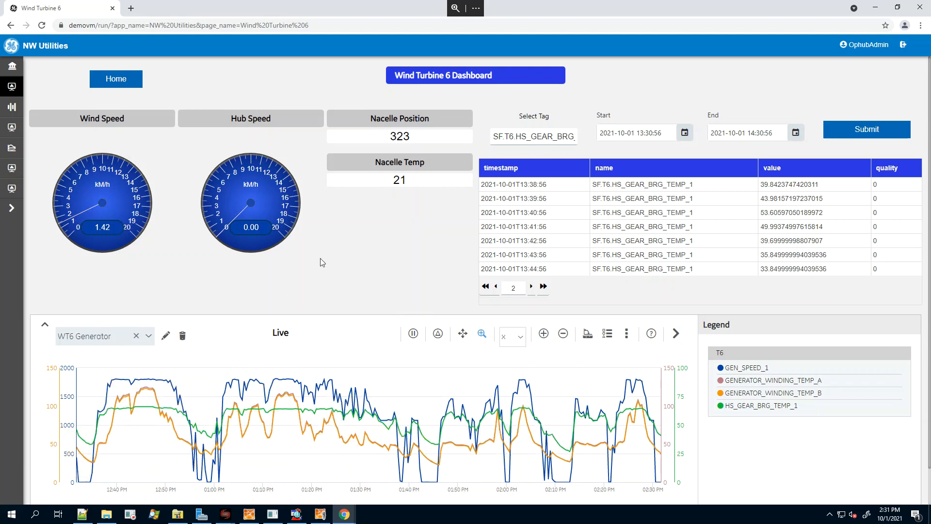
Return to the home page and view the Southpark Sub dashboard's gauges and charts.
left_click(12, 66)
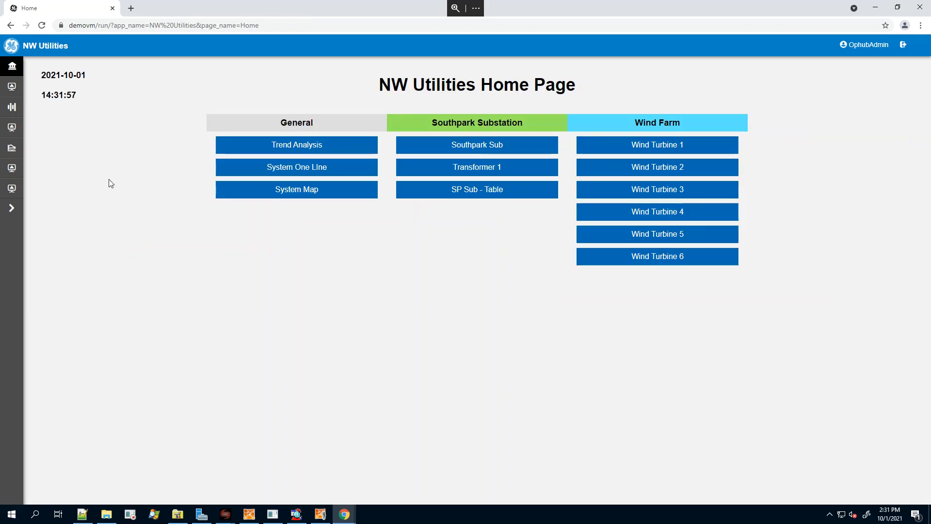
left_click(479, 146)
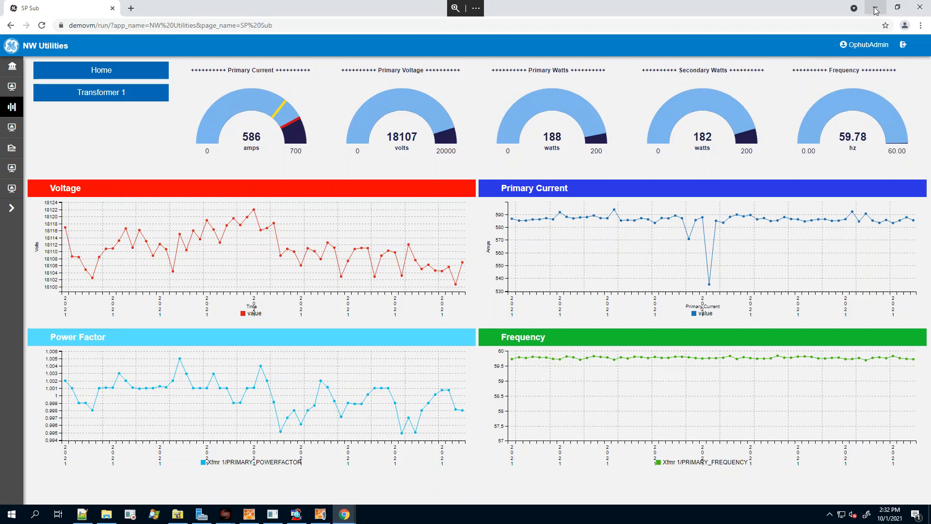
Switch to the maximized Operations Hub Designer window, signing in with the saved credentials, and open the NW Utilities app's pages.
left_click(876, 9)
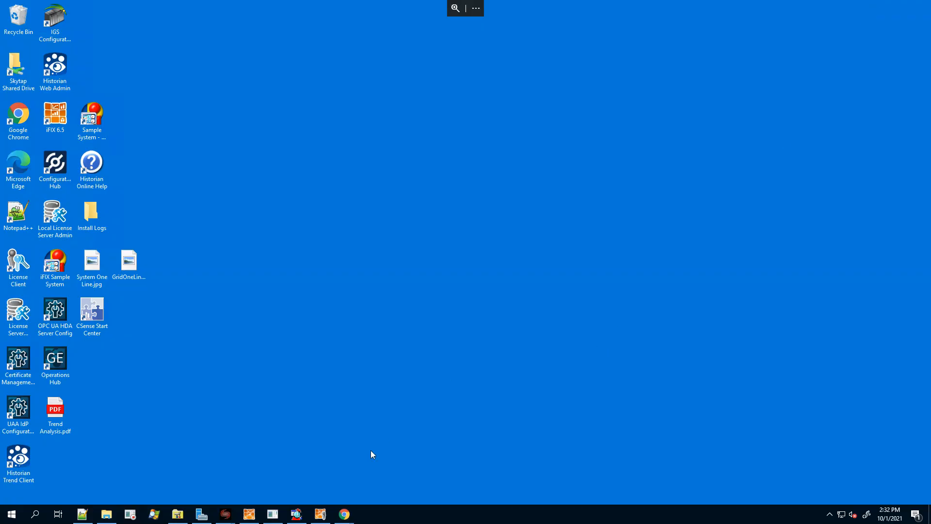
mouse_move(344, 514)
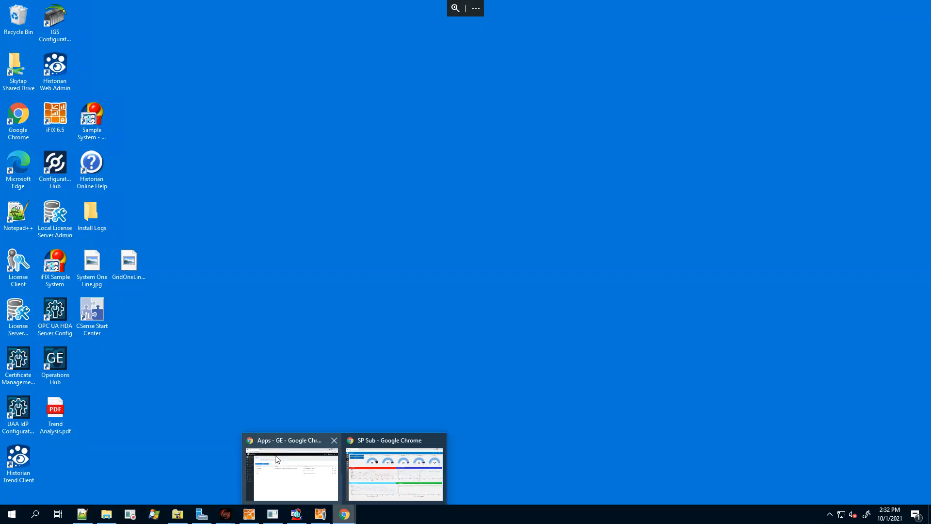
left_click(306, 466)
left_click(568, 171)
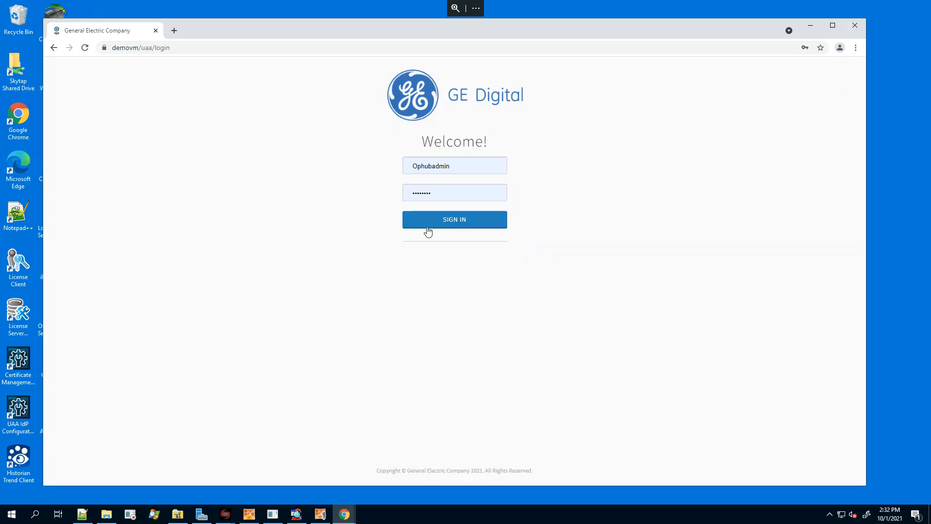
left_click(455, 223)
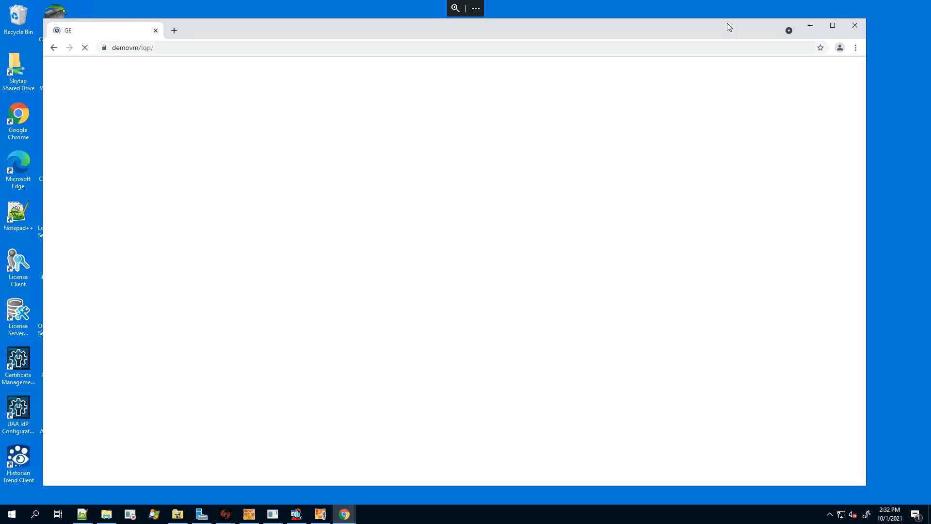
left_click(835, 26)
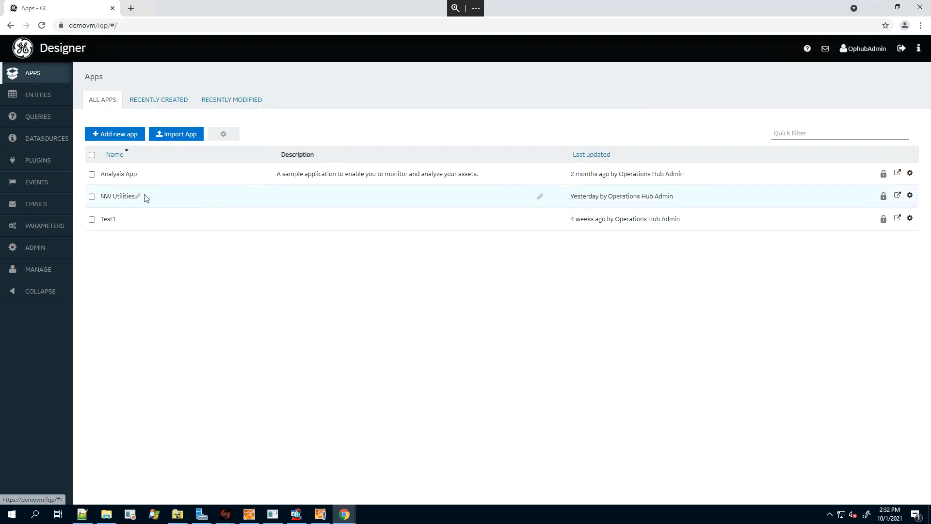
left_click(115, 197)
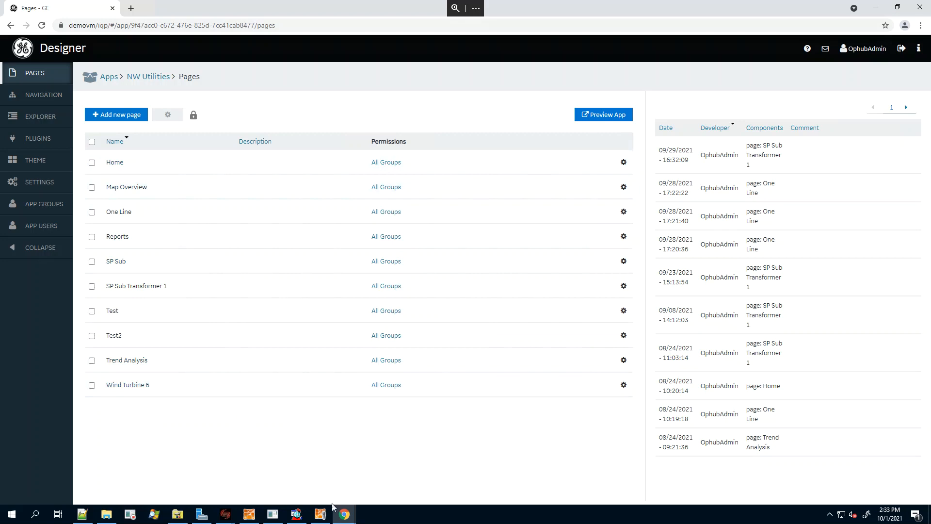
Shrink the running NW Utilities window so it sits beside the Designer's page list, and expand its page navigation.
mouse_move(345, 516)
left_click(389, 469)
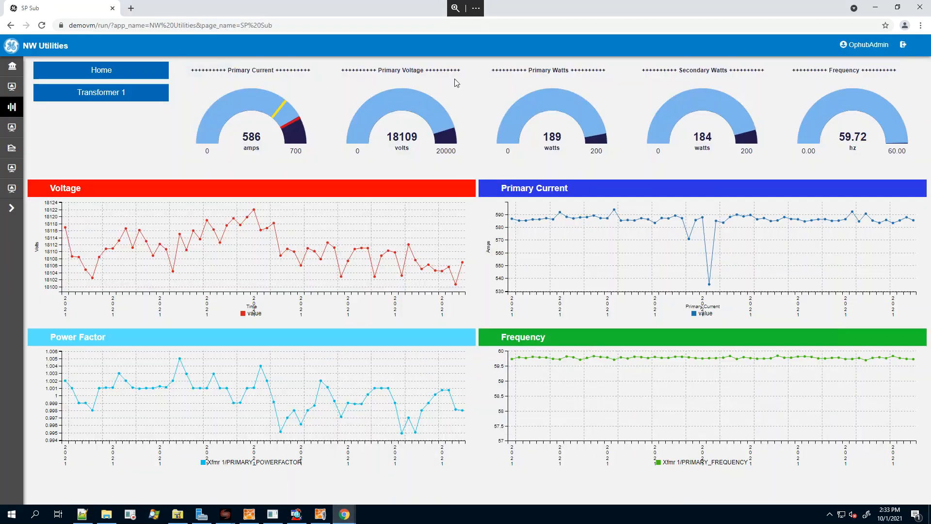
left_click(897, 9)
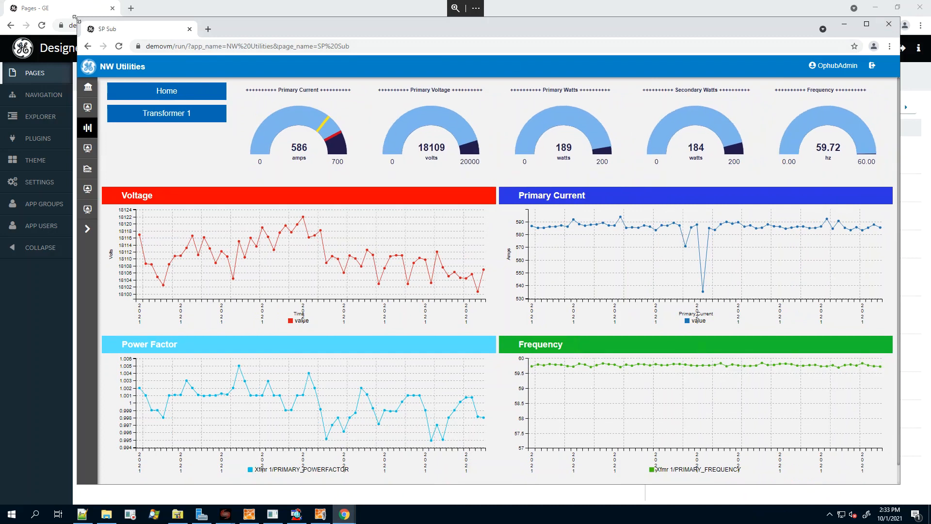
left_click_drag(76, 18, 340, 69)
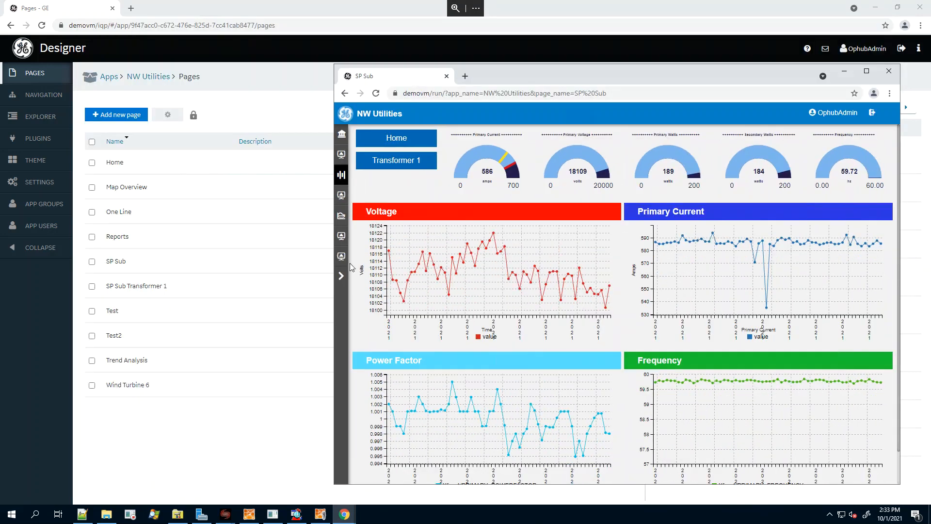
left_click(341, 275)
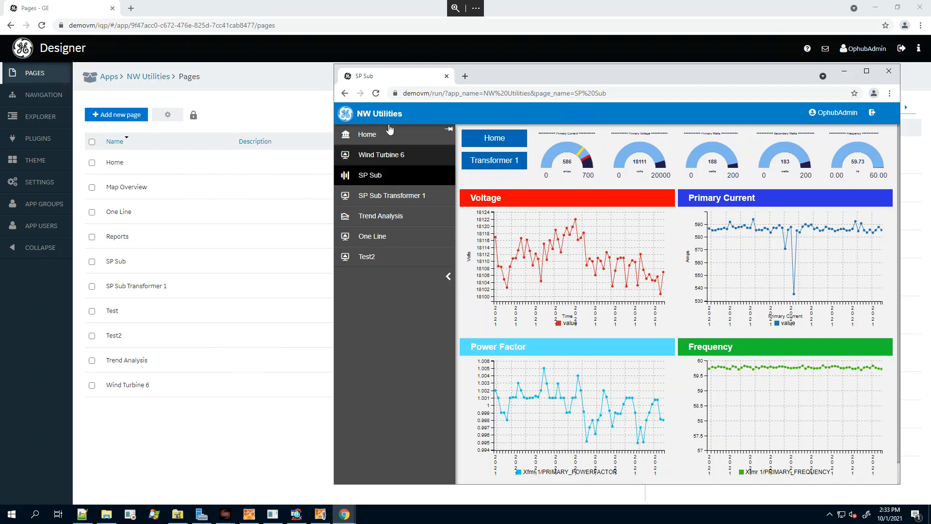
left_click(265, 100)
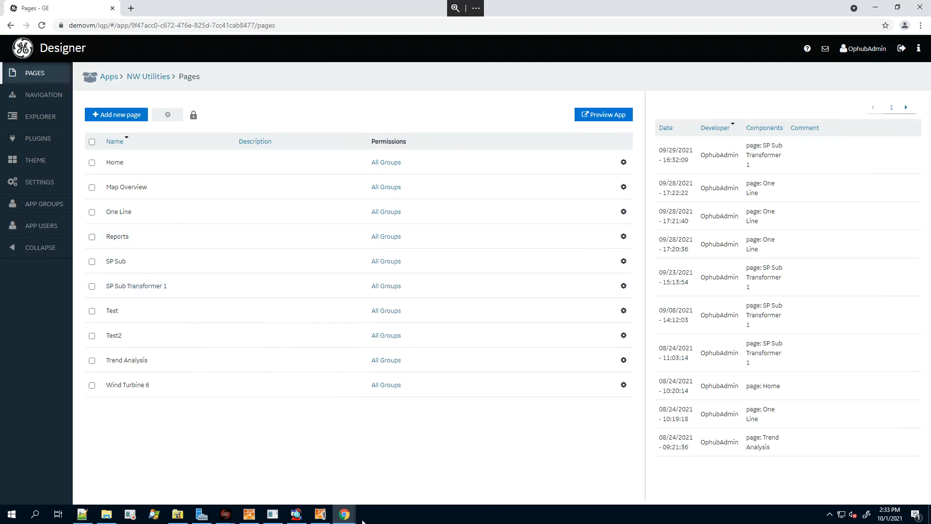
Bring the running NW Utilities app back in front of Designer and open its Transformer 1 page.
mouse_move(346, 515)
left_click(388, 465)
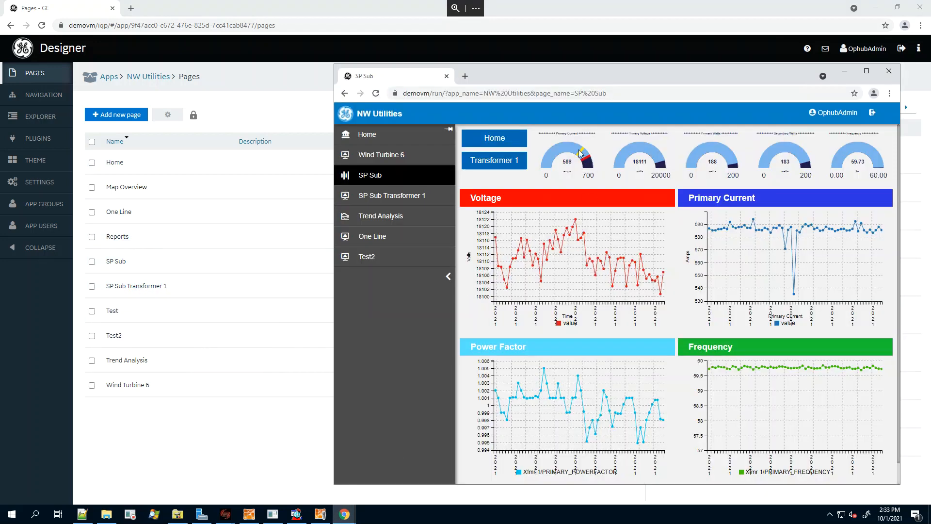
left_click(498, 162)
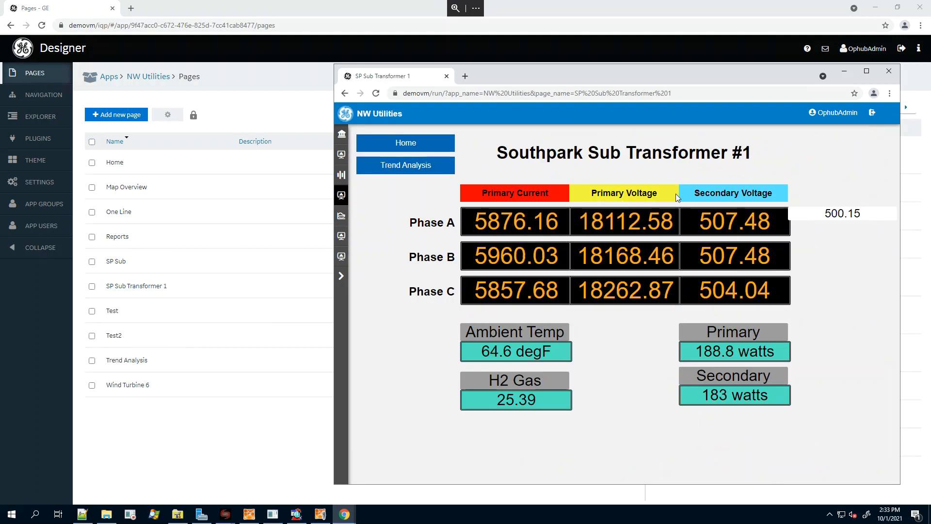
Open the SP Sub Transformer 1 page in Designer and examine its column headings and Phase A indicators.
left_click(137, 289)
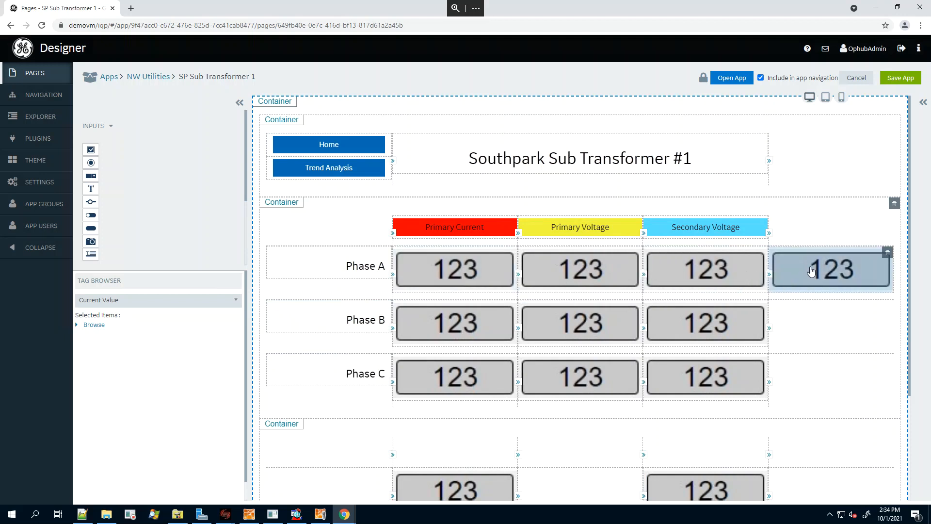
left_click(828, 266)
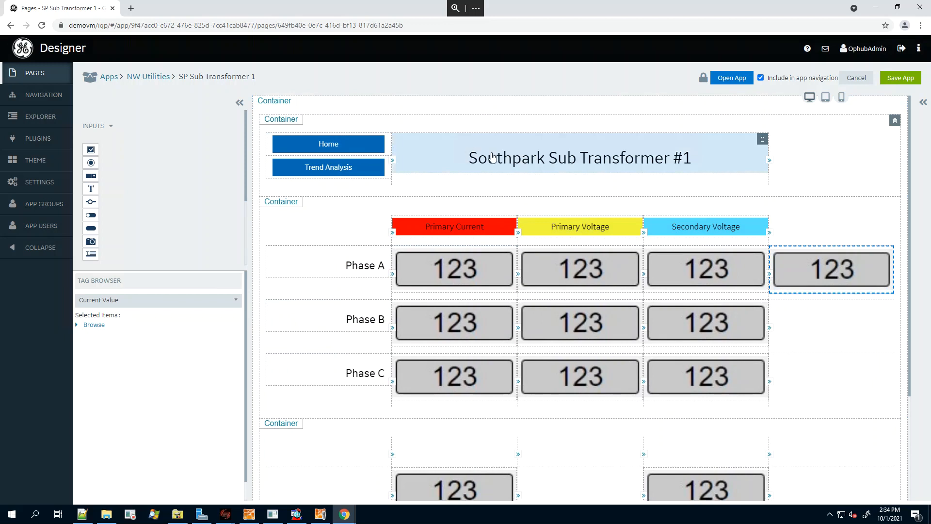
left_click(462, 226)
left_click(686, 233)
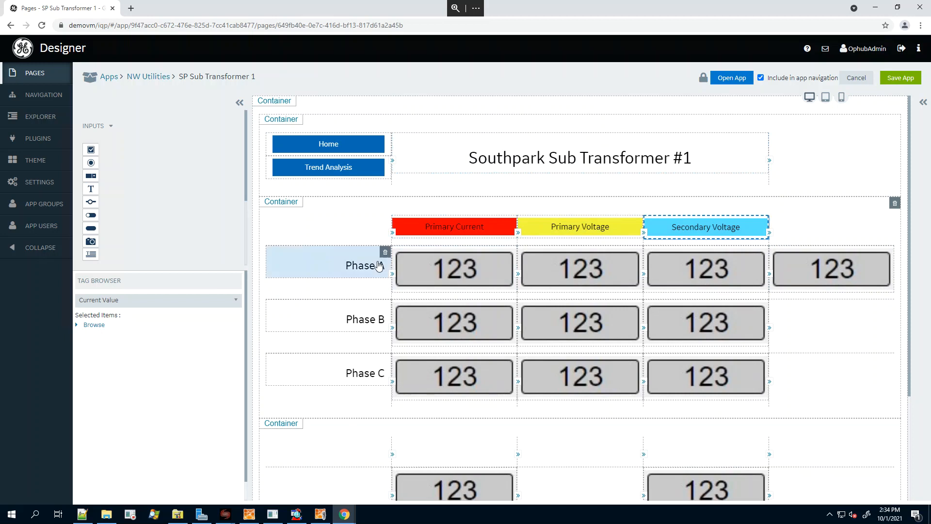
left_click(454, 268)
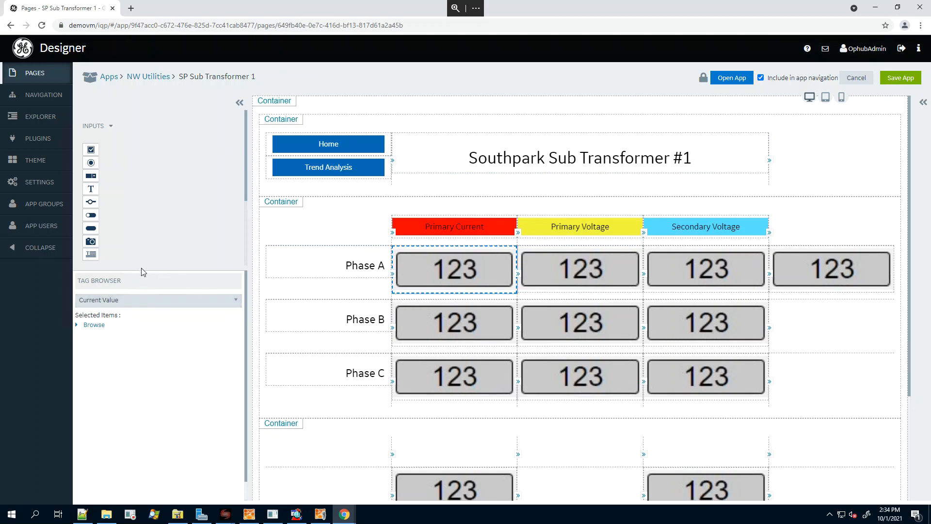
Enlarge the widget palette and look through its Inputs and Display widgets.
left_click_drag(142, 268, 142, 338)
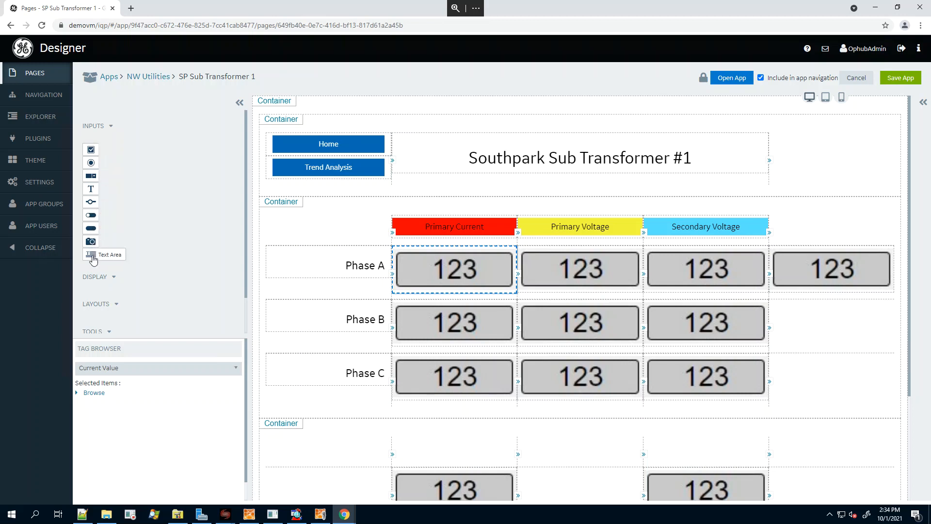
left_click(112, 128)
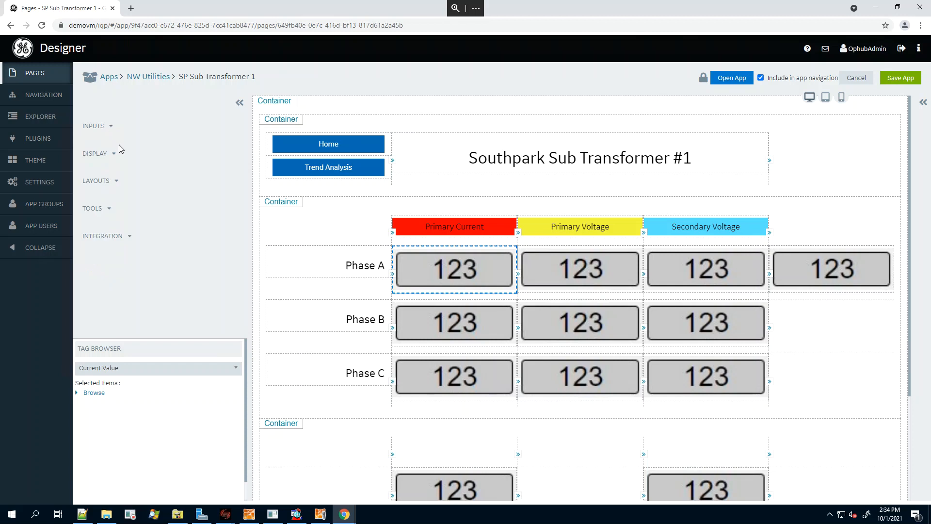
left_click(109, 154)
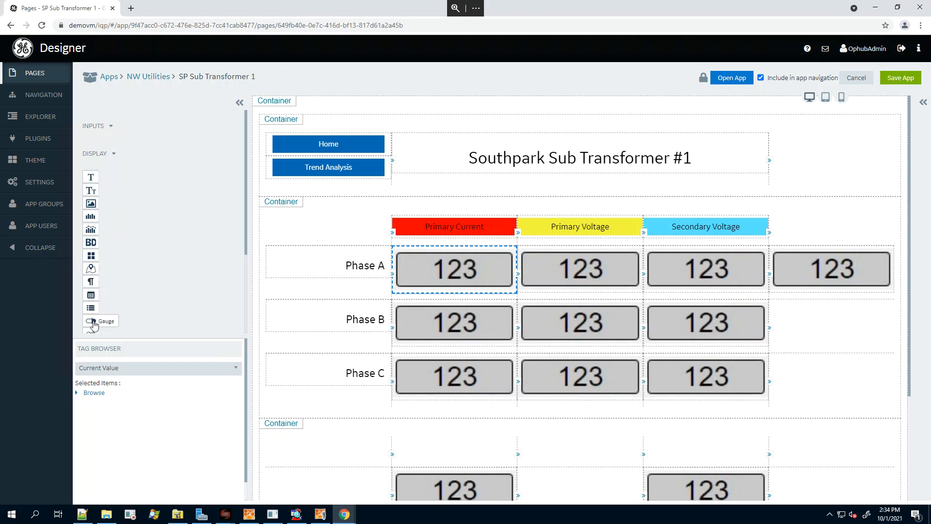
left_click(115, 155)
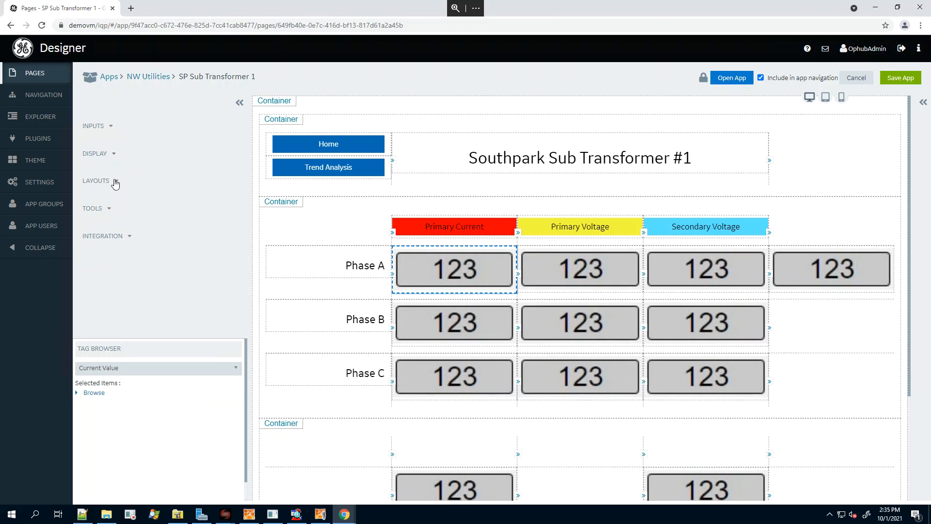
Add an Indicator from the general integration widgets to the end of the Phase B row and view its properties.
left_click(128, 240)
scroll(165, 272, "down", 1)
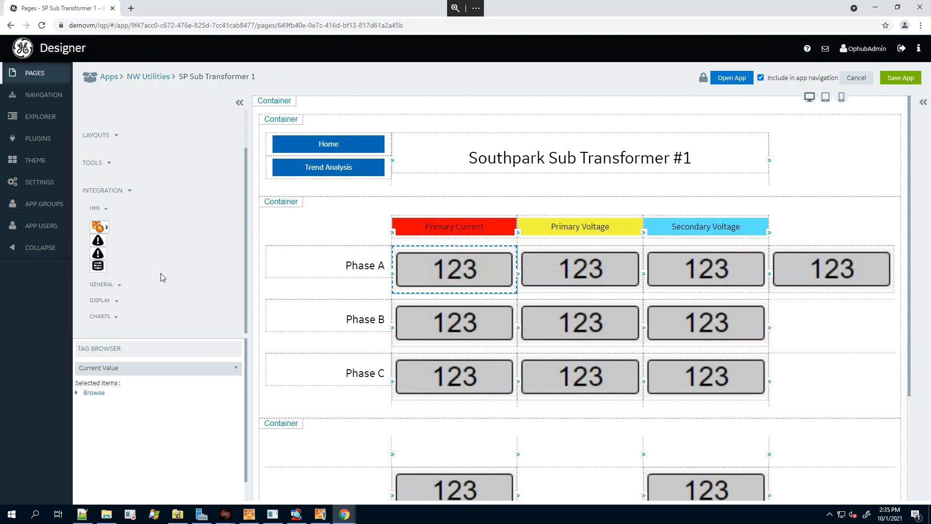
left_click(110, 287)
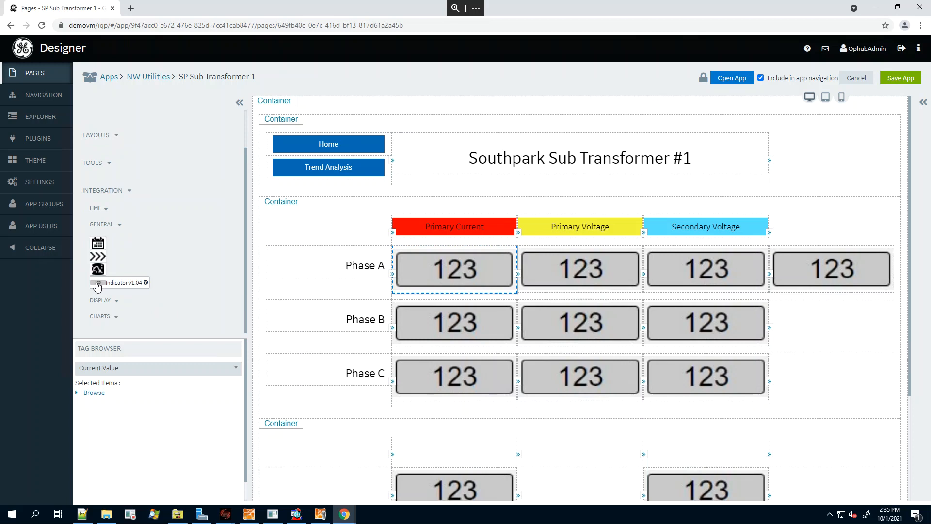
left_click_drag(98, 286, 817, 320)
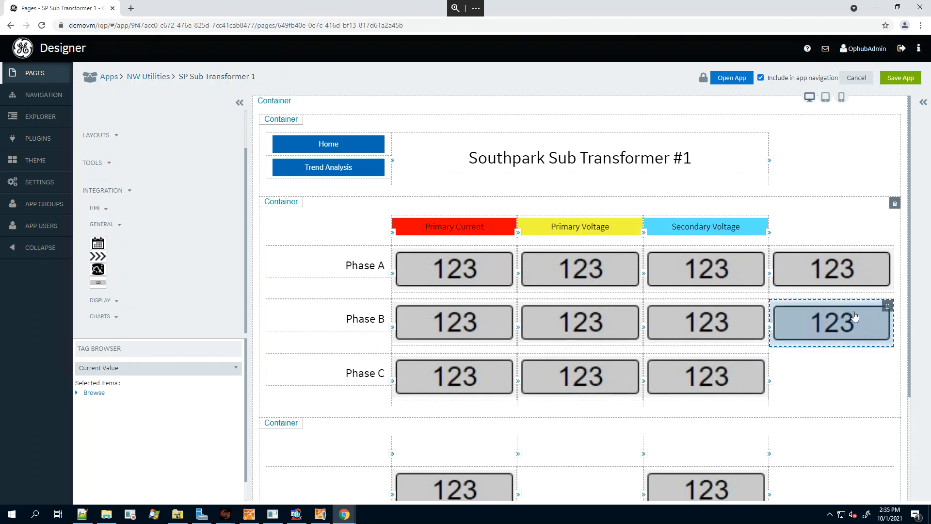
left_click(924, 116)
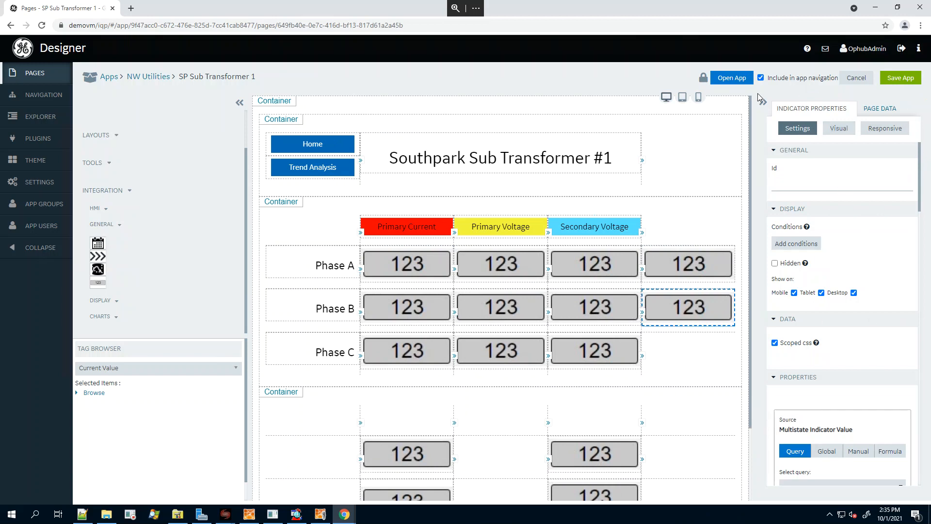
left_click(763, 105)
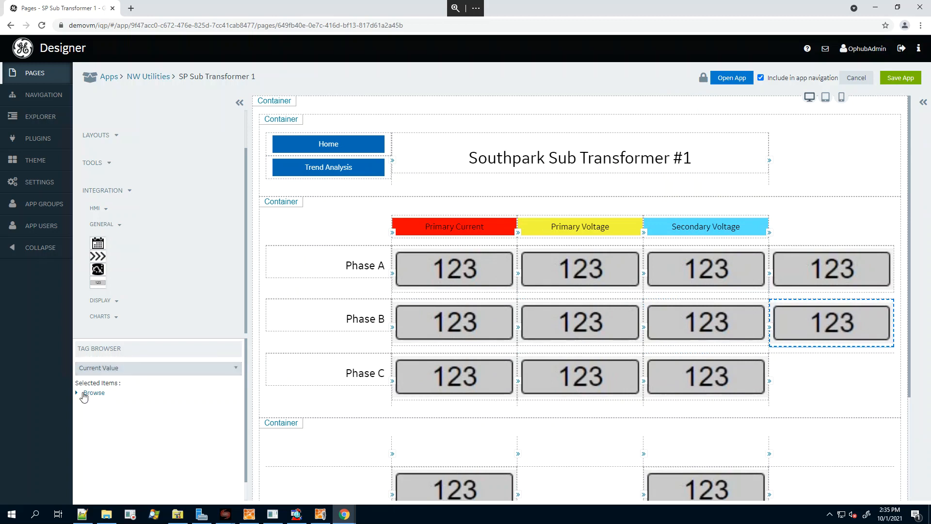
Bind the new Phase B indicator to the current value of the Proficy Historian tag Constant_1%Noise.
left_click(79, 394)
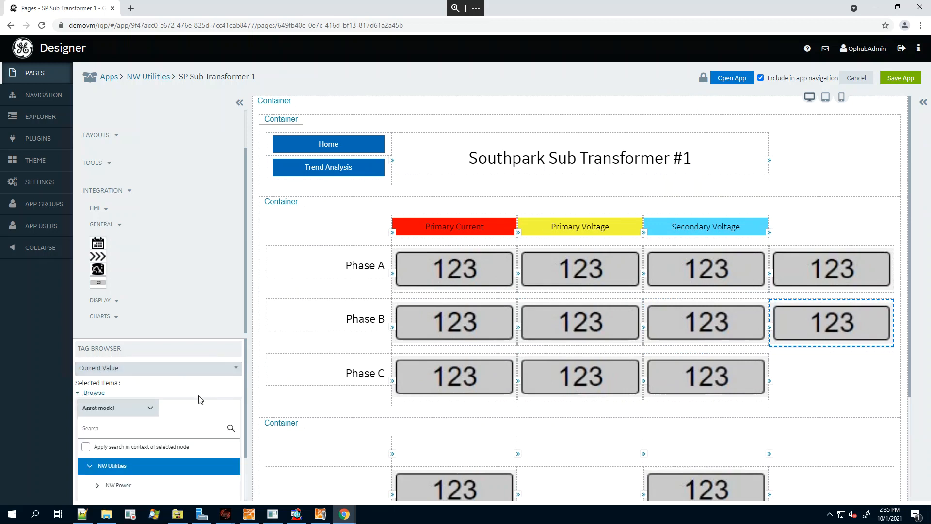
scroll(197, 398, "down", 1)
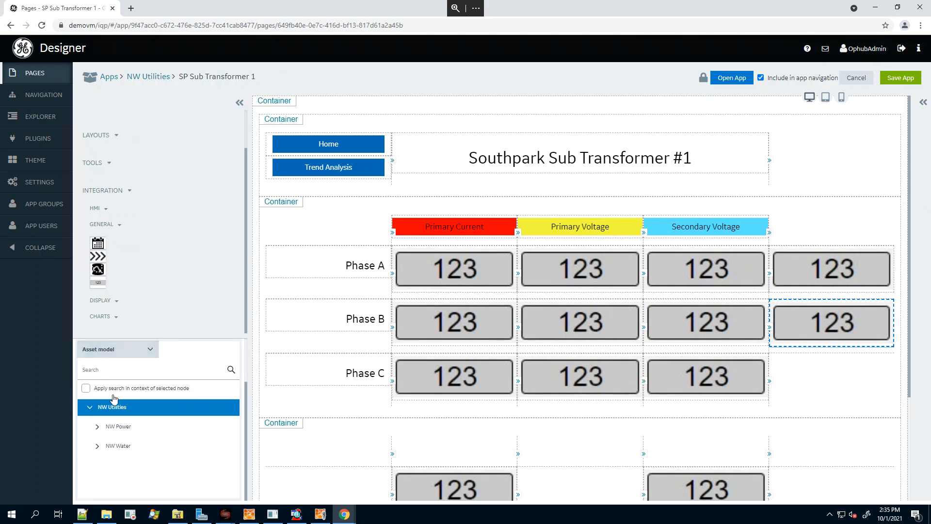
left_click(151, 351)
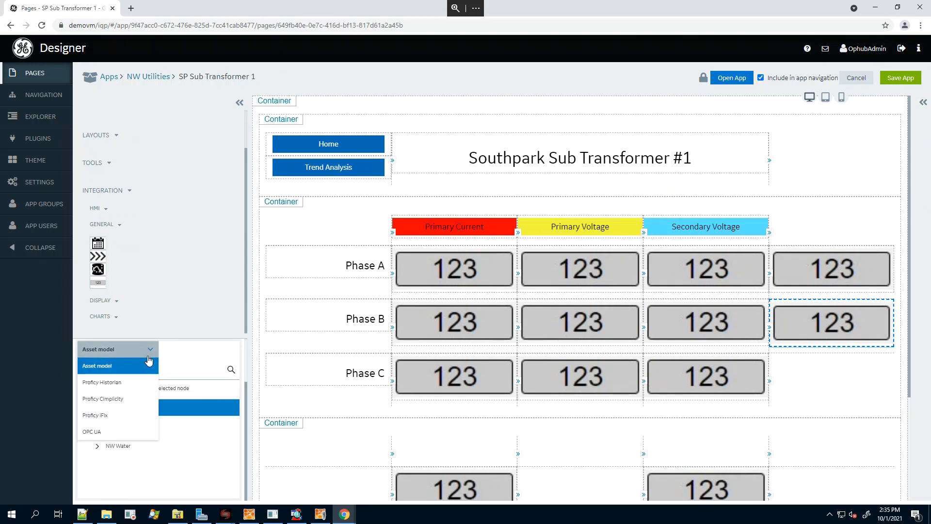
left_click(111, 383)
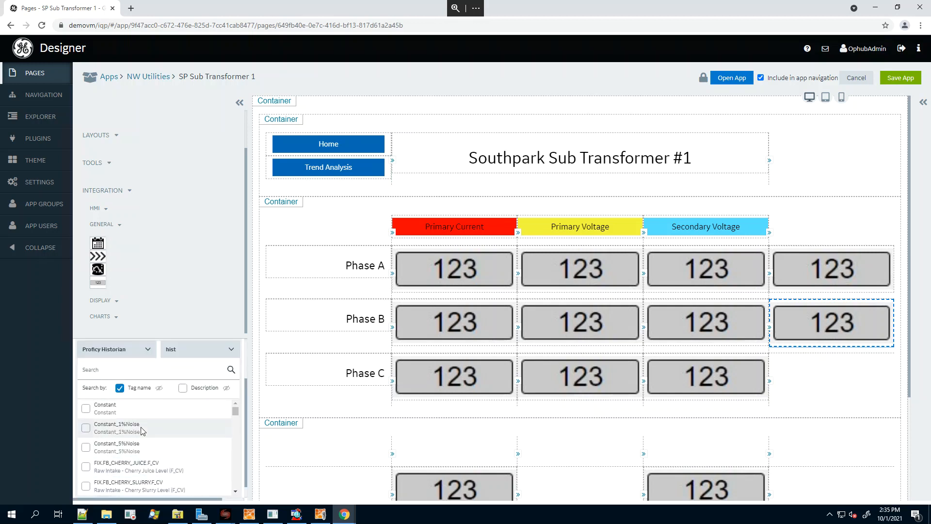
left_click(86, 428)
left_click_drag(121, 433, 808, 318)
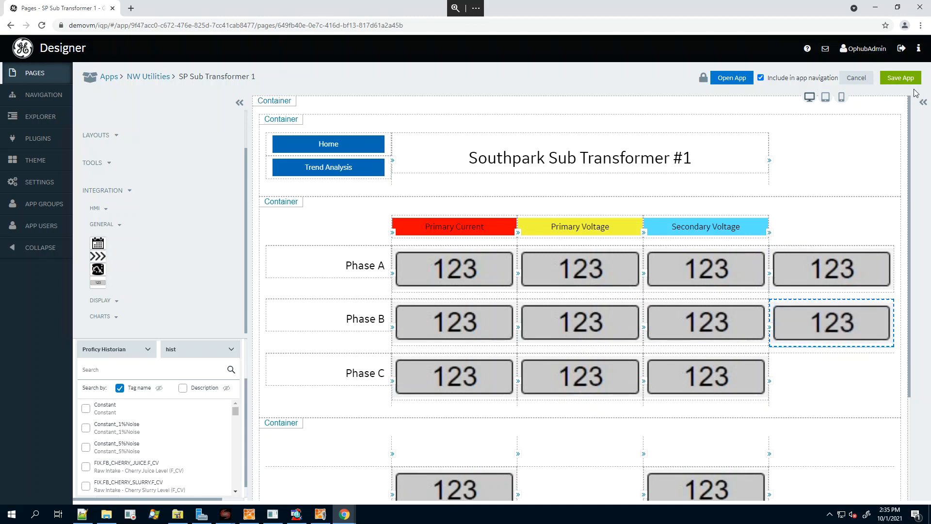
Save the page without a comment and reload the SP Sub Transformer 1 page in the maximized running app.
left_click(899, 79)
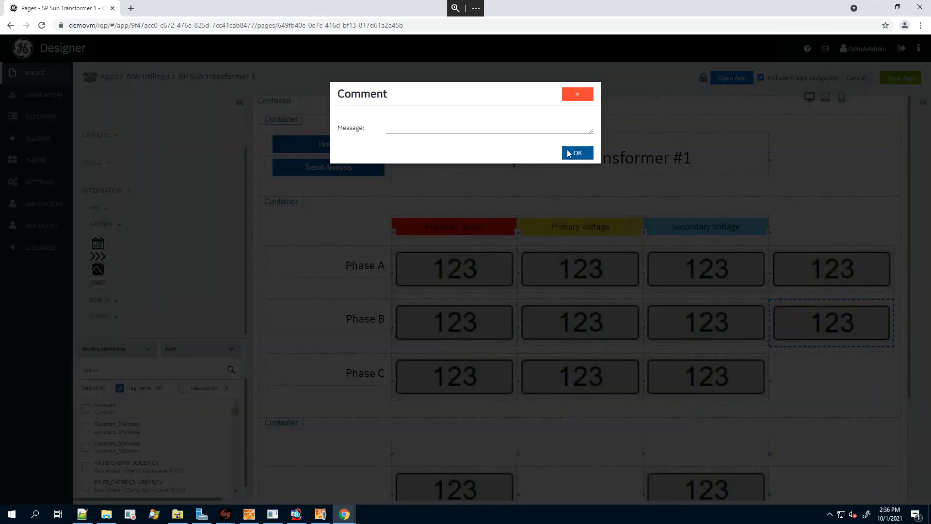
left_click(579, 153)
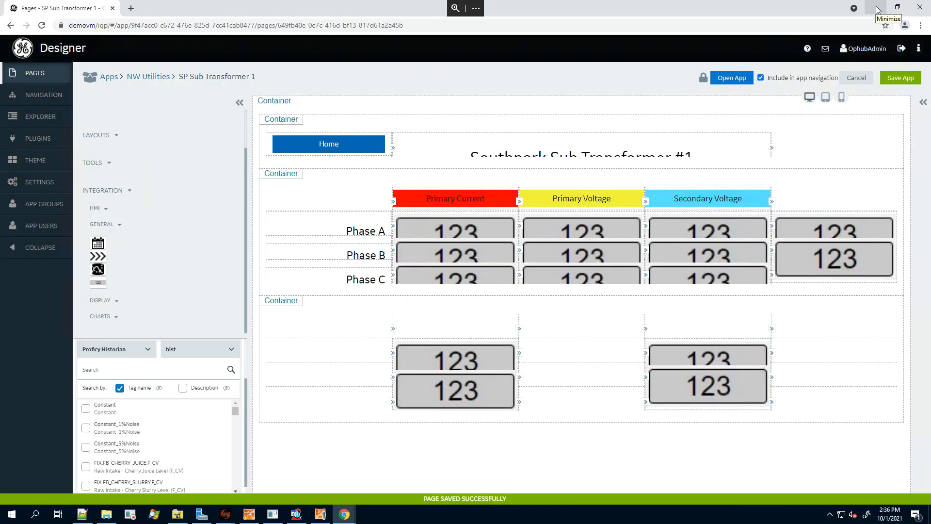
left_click(876, 9)
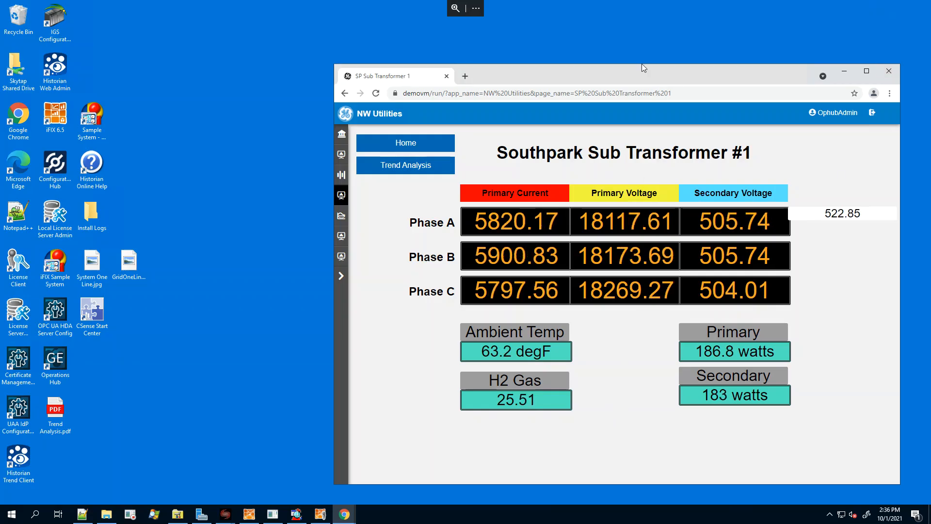
double_click(624, 80)
left_click(43, 26)
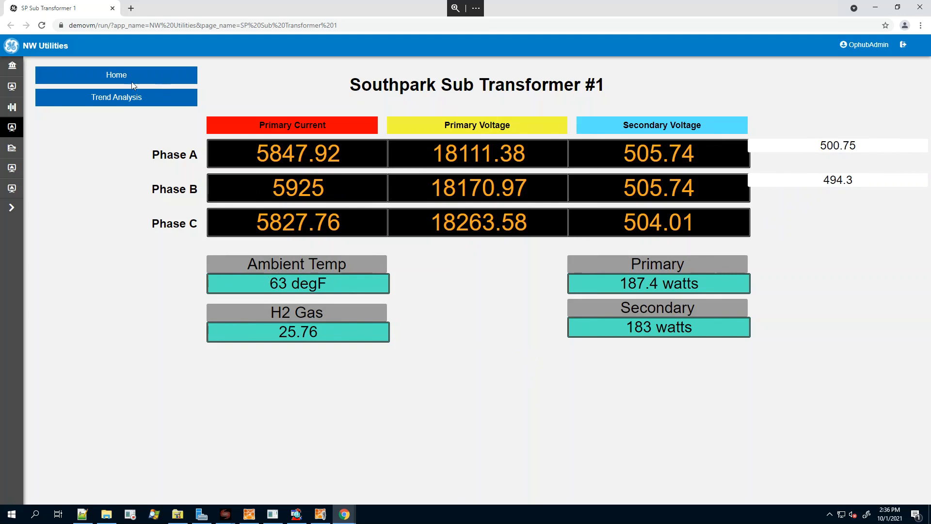
Open the Wind Turbine 6 dashboard from the app's page navigation.
left_click(12, 207)
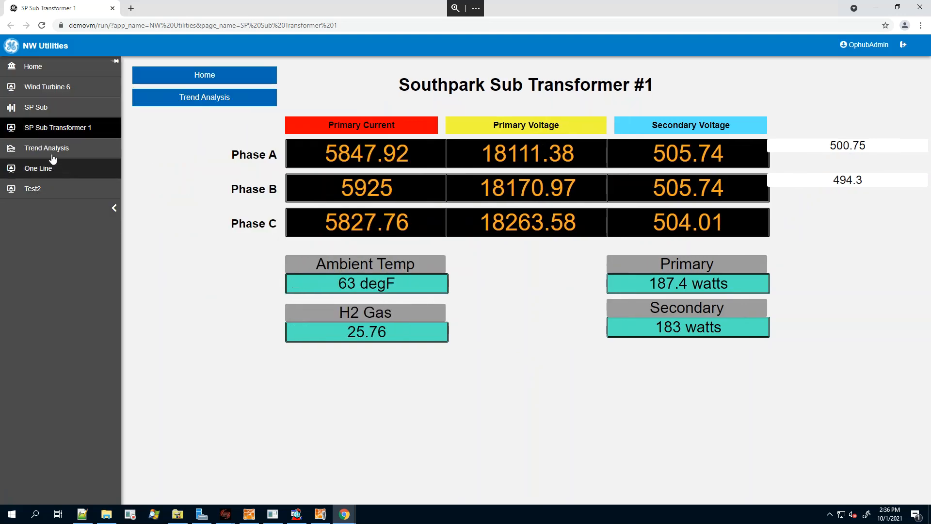
left_click(55, 88)
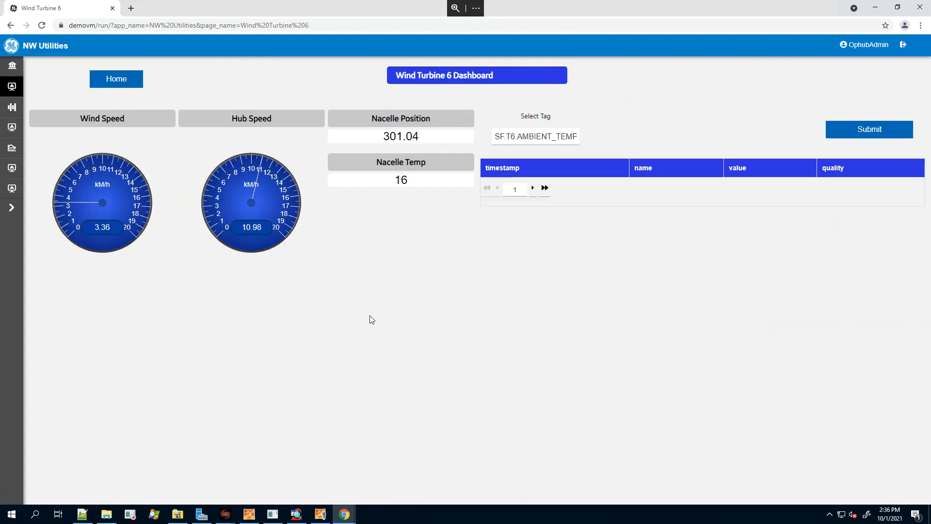